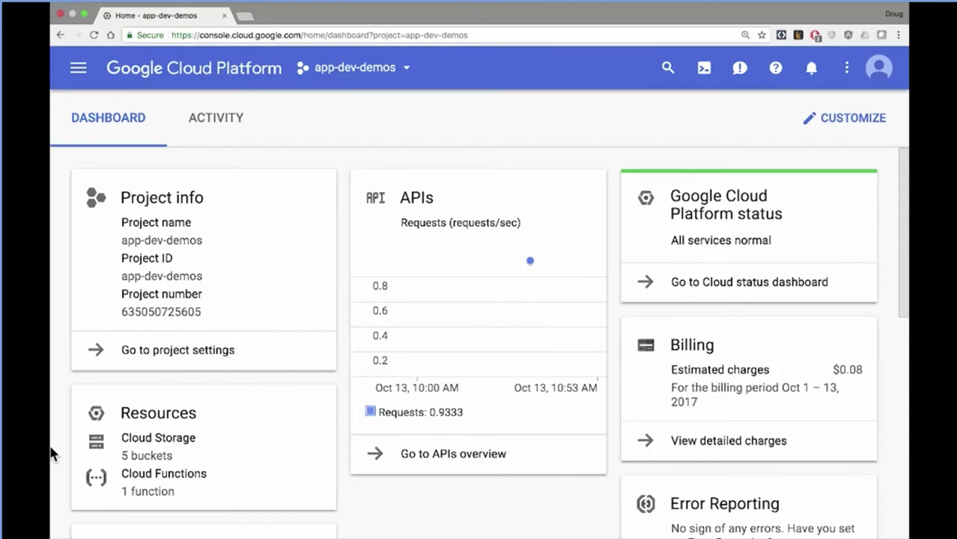
- Open the Deployment Manager page for the app-dev-demos project
click(74, 77)
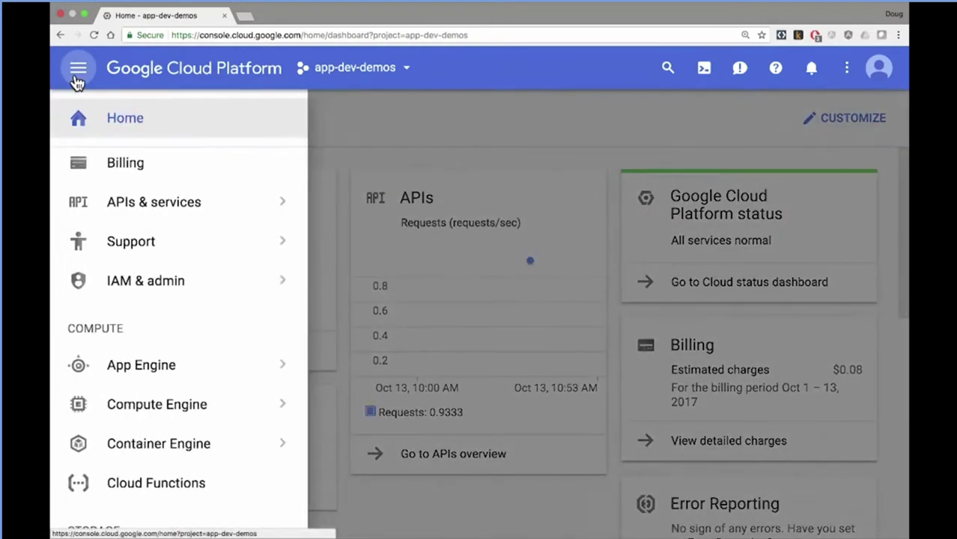
scroll(135, 285, down, 5)
scroll(136, 288, down, 7)
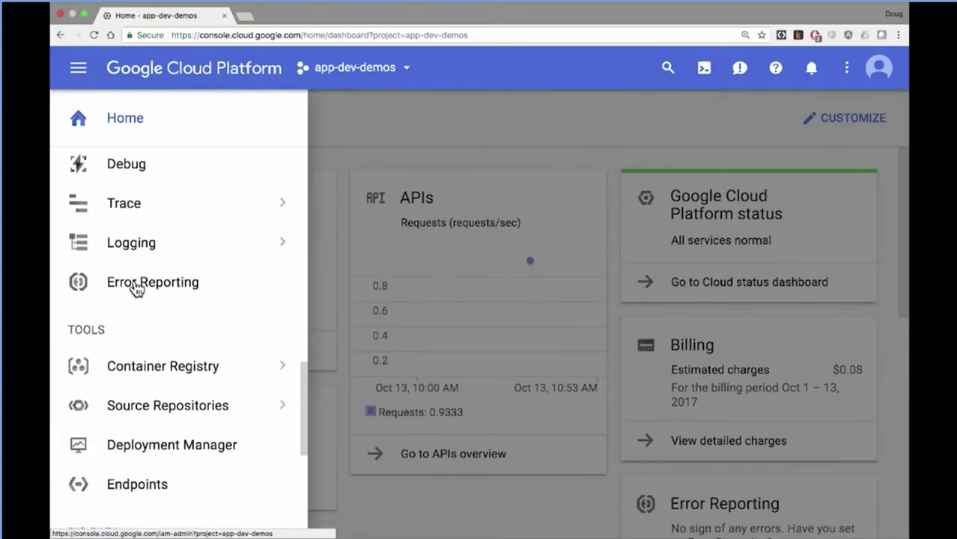
scroll(136, 288, down, 2)
click(147, 382)
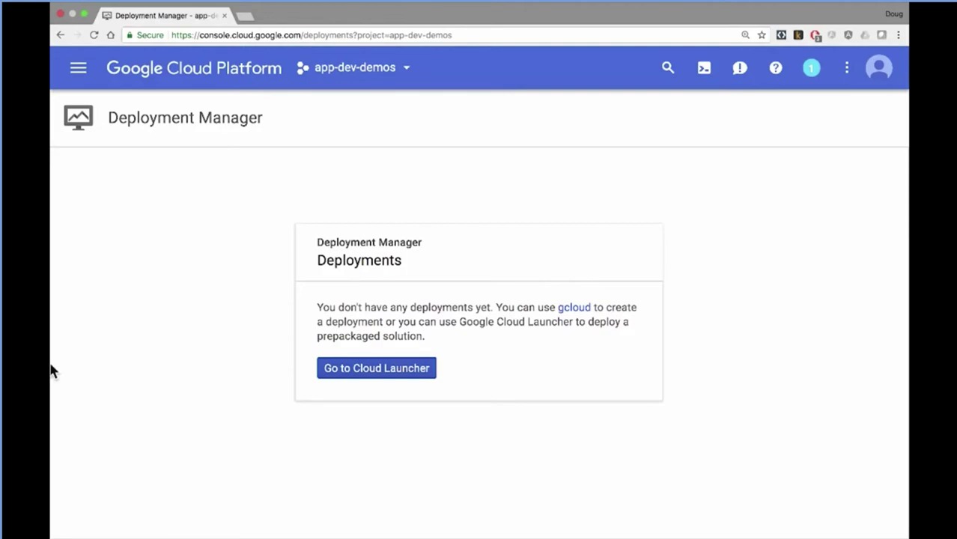
click(702, 74)
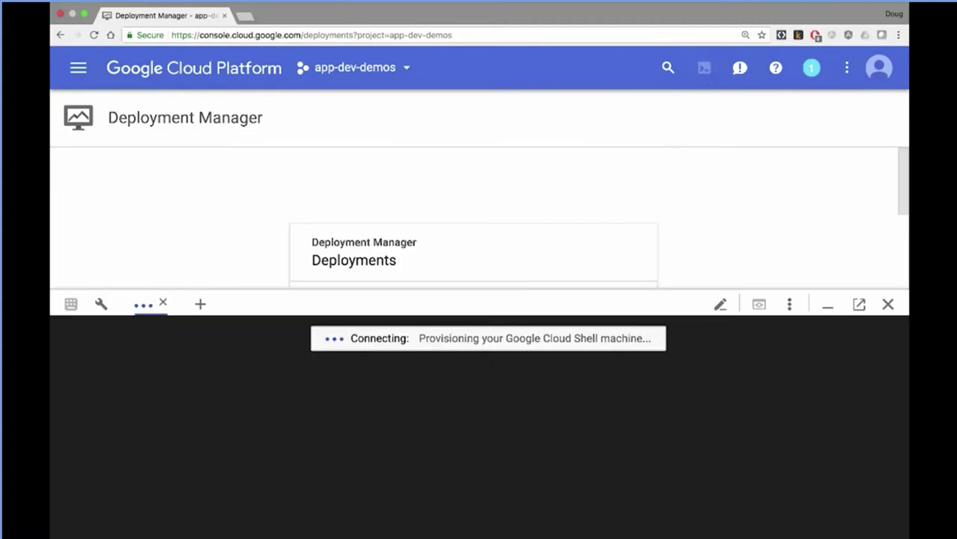
click(859, 306)
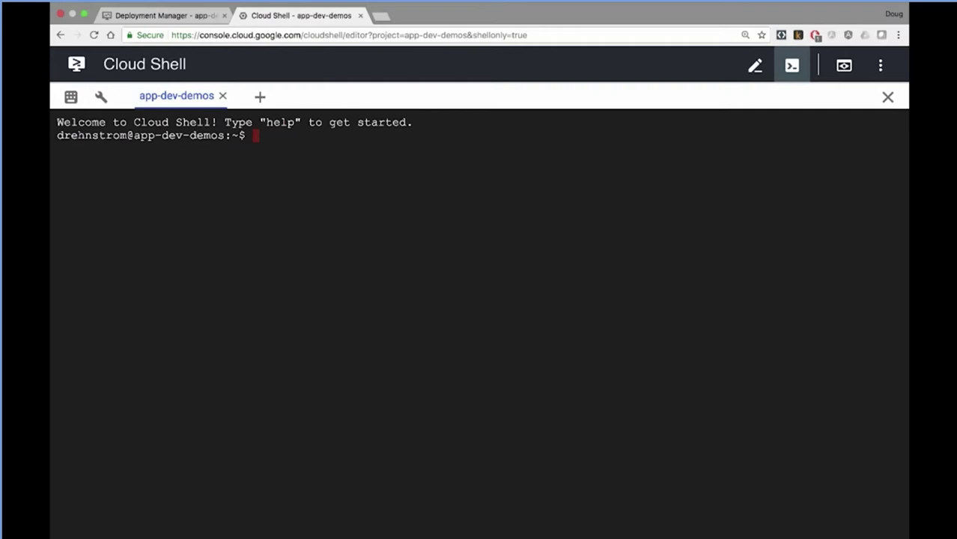
text(git clone https://github.com/GoogleCloudPlatform/training-data-analyst)
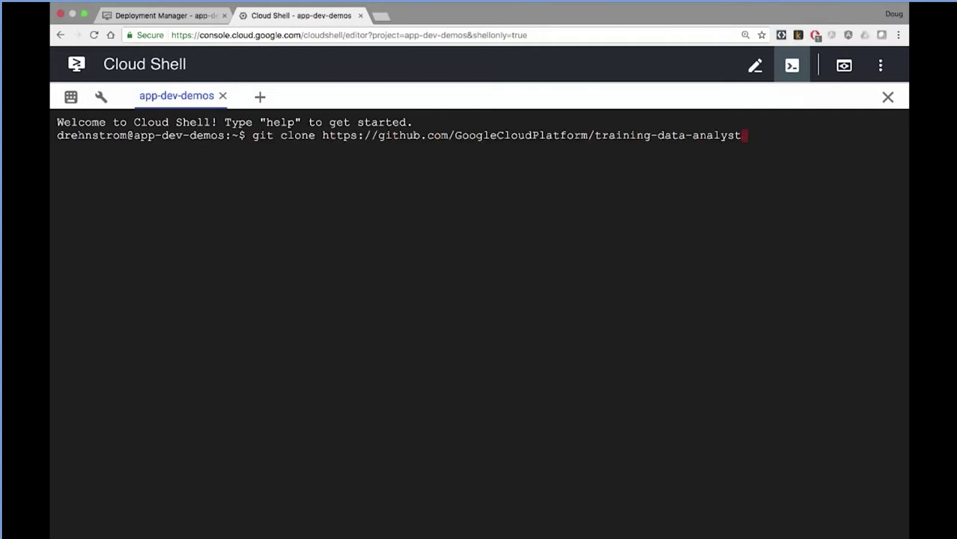
key(Return)
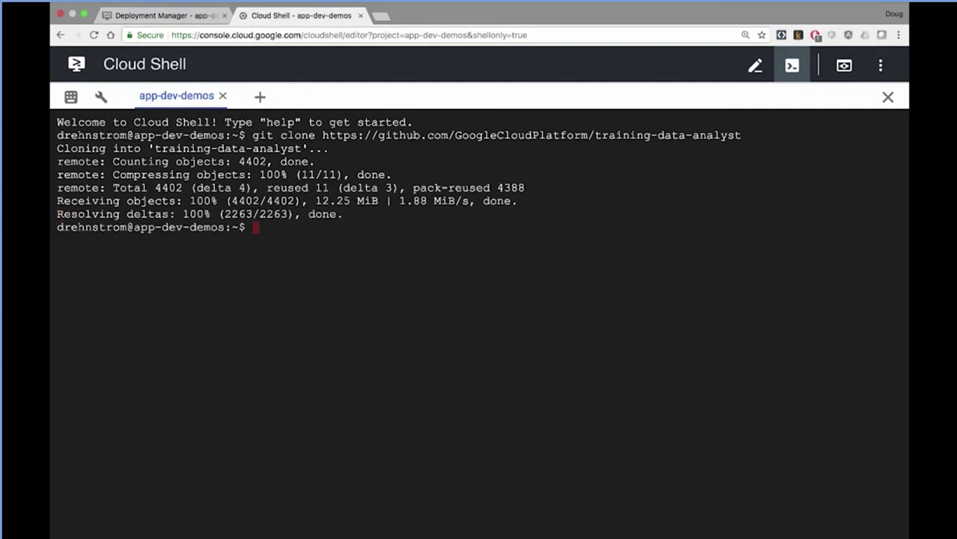
- Change to ~/training-data-analyst/courses/developingapps/demos/dep_man and print the contents of basic_gce_dep.yaml in the terminal
text(cd ~/training-data-analyst/courses/developingapps/demos/dep_man)
key(Return)
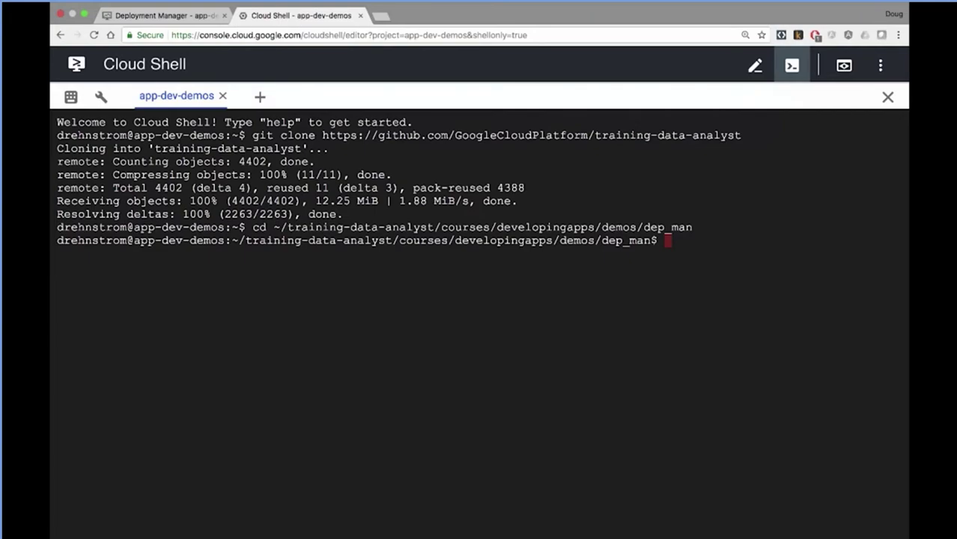
text(cat basic_gce_dep.yaml)
key(Return)
- Examine the template's resource name, type, zone, machine type, disk source image and network interface settings in the printed YAML
double_click(91, 292)
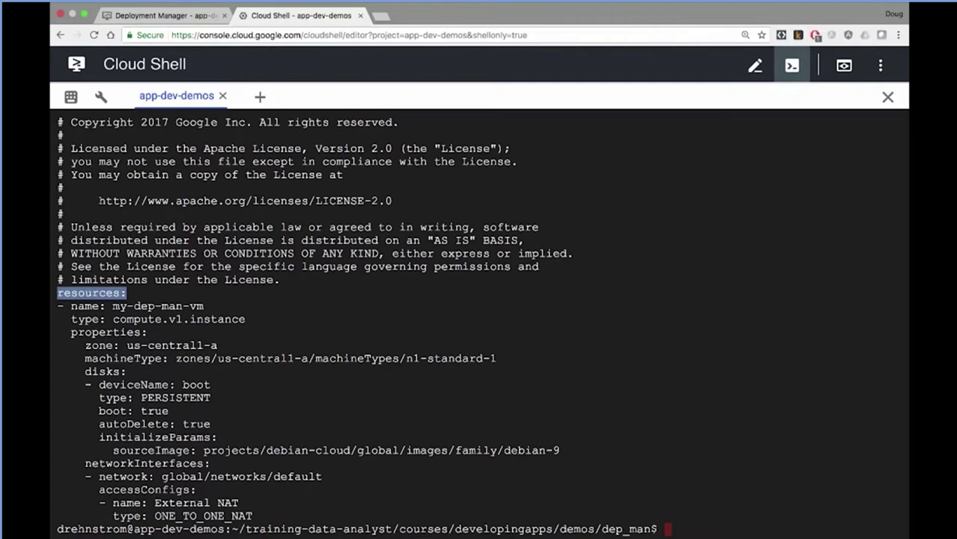
drag(112, 306, 203, 307)
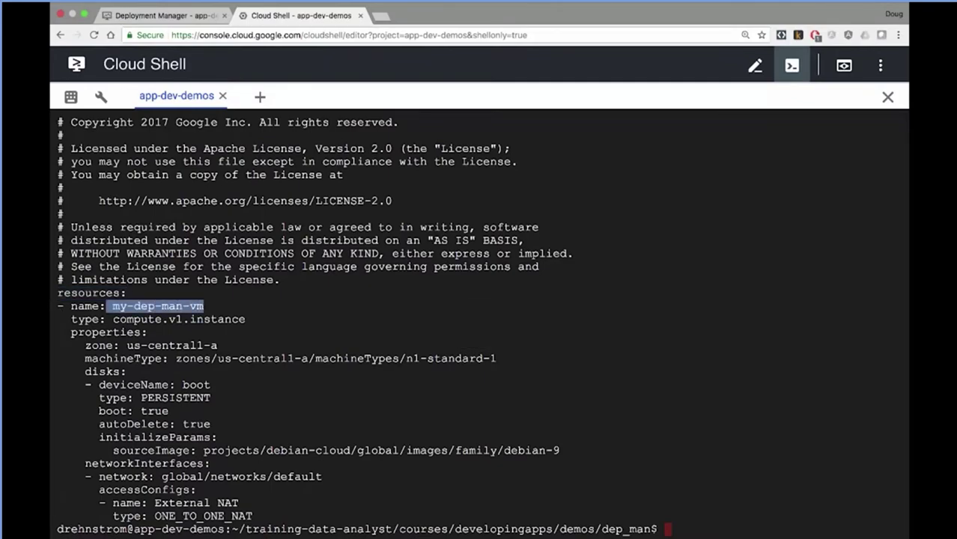
drag(113, 319, 245, 319)
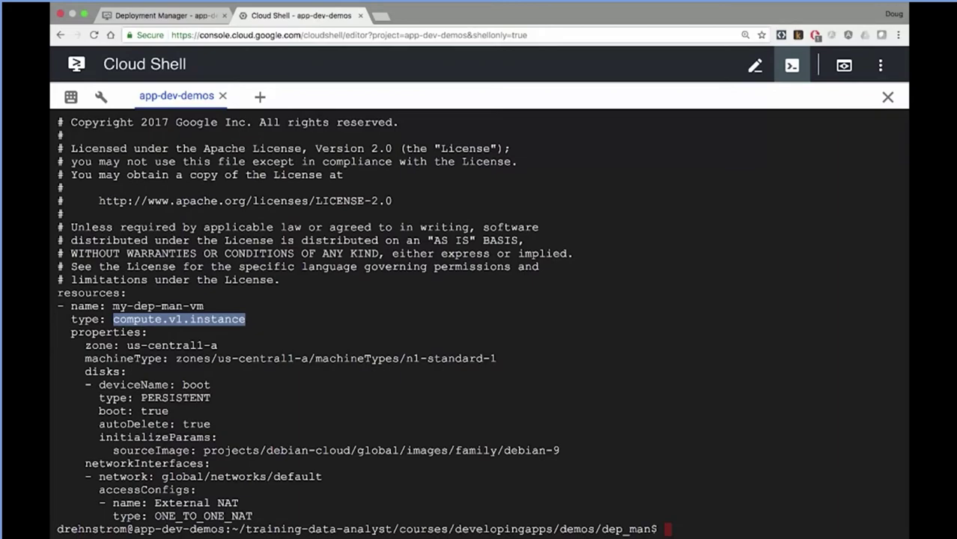
drag(71, 332, 78, 331)
drag(169, 411, 217, 437)
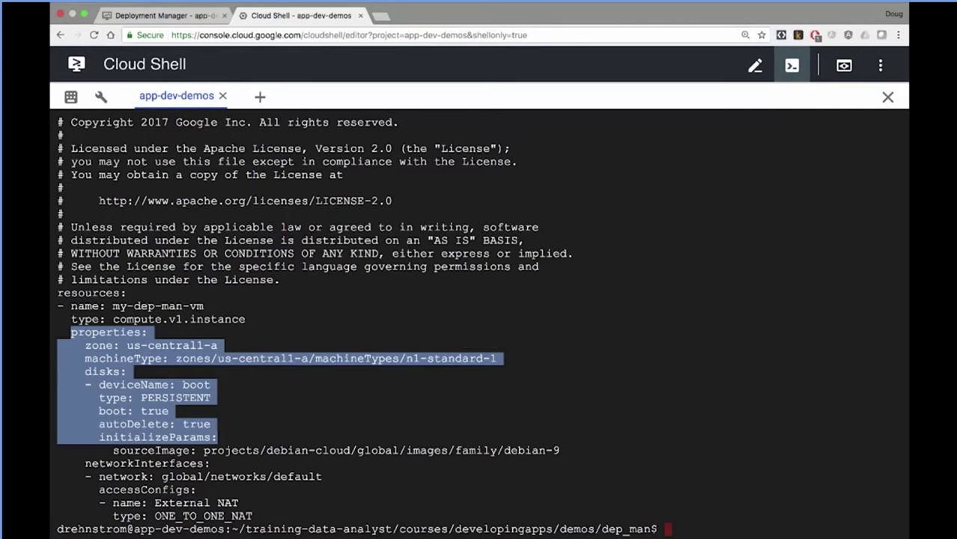
drag(126, 345, 217, 345)
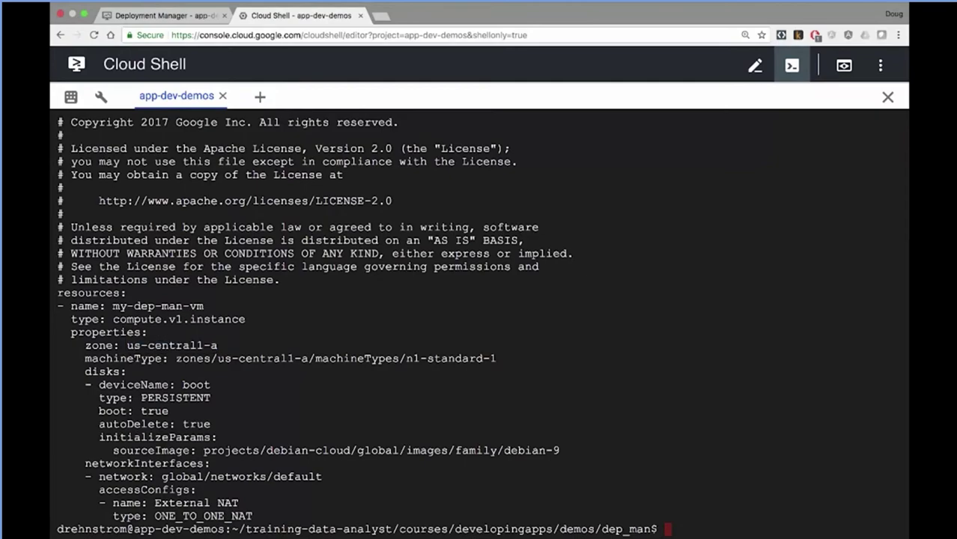
drag(414, 359, 496, 359)
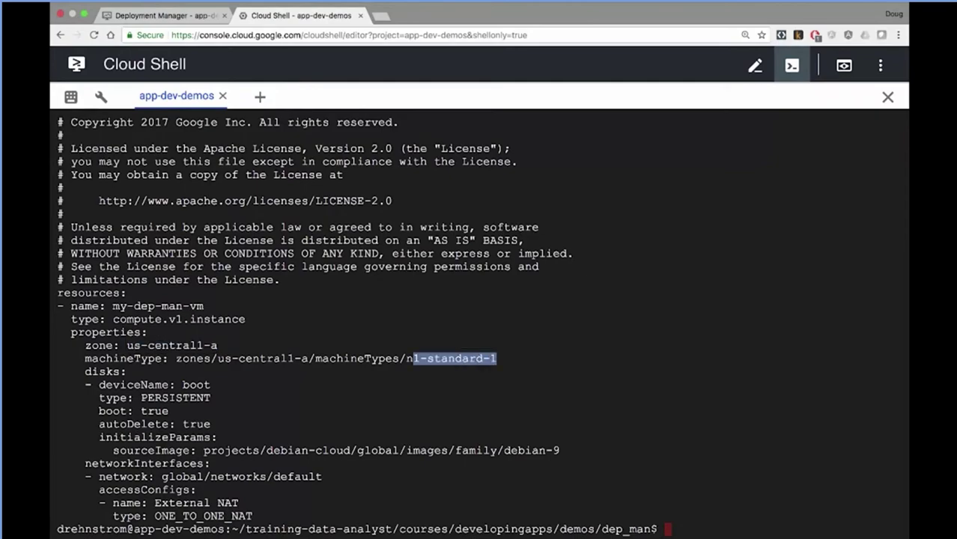
drag(468, 450, 560, 449)
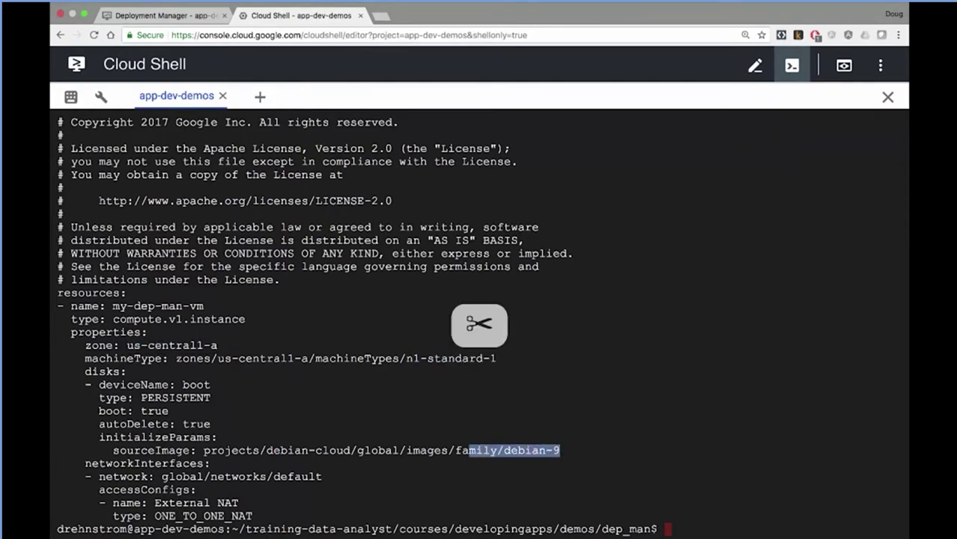
drag(84, 463, 253, 516)
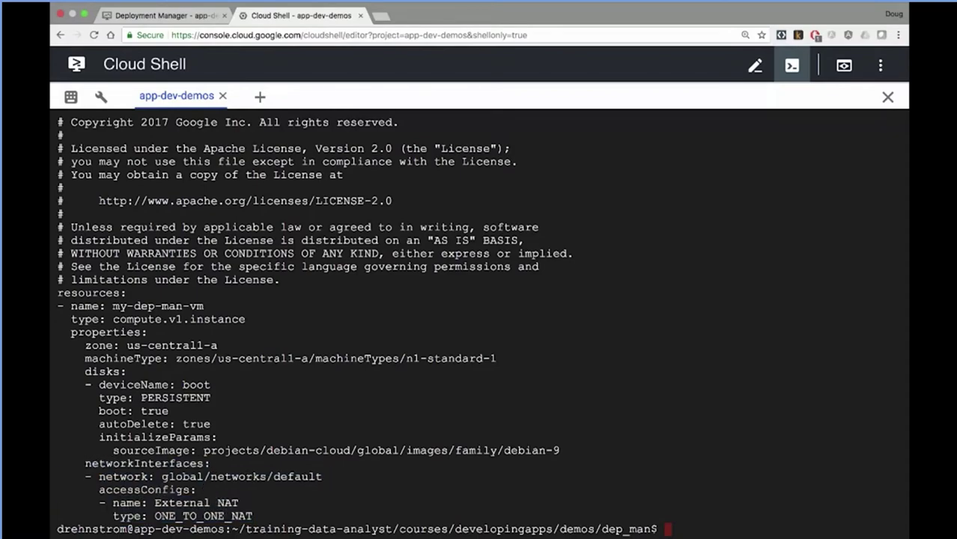
- Create a Deployment Manager deployment named my-deployment with gcloud, using basic_gce_dep.yaml as its config
text(gcloud deployment-manager deployments create my-deployment --config basic_gce_dep.yaml)
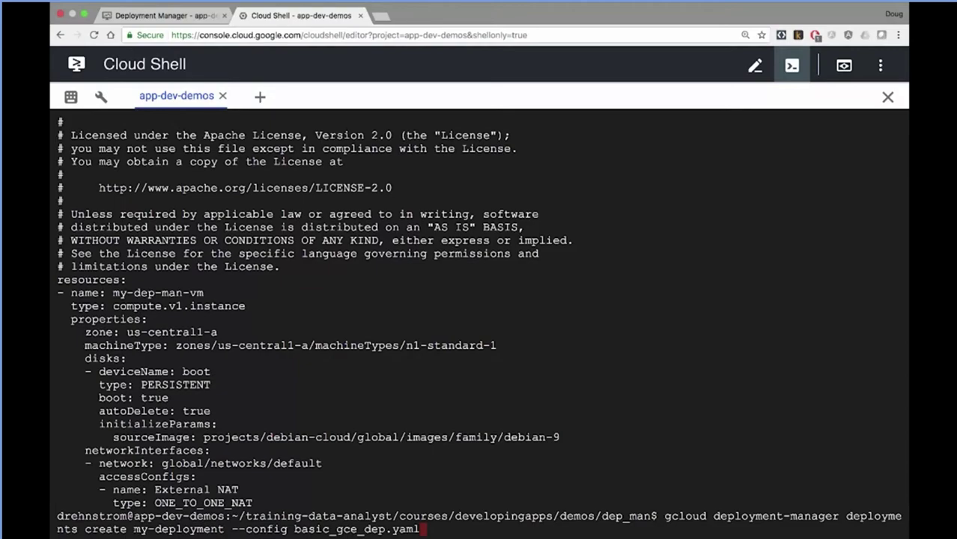
drag(134, 529, 419, 528)
key(super+x)
key(super+x)
key(super+x)
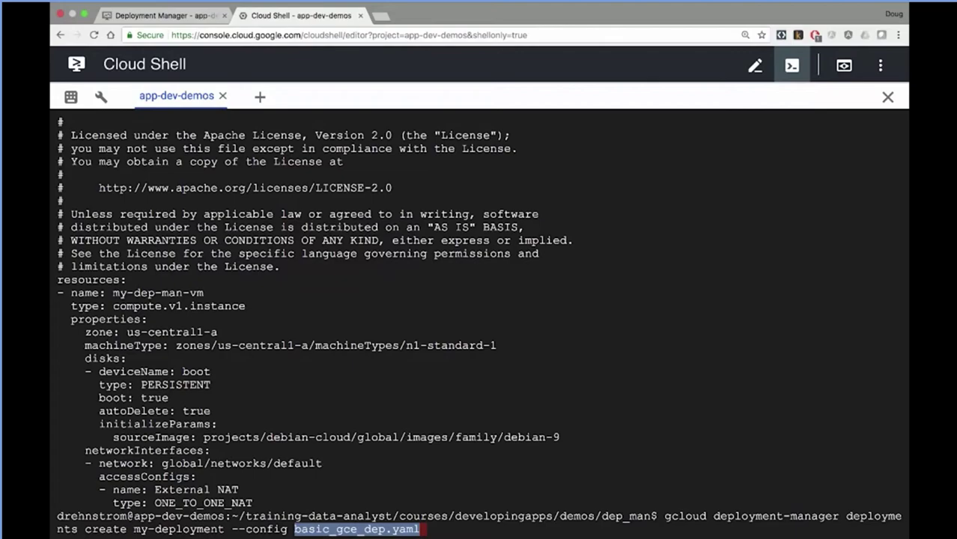
key(Return)
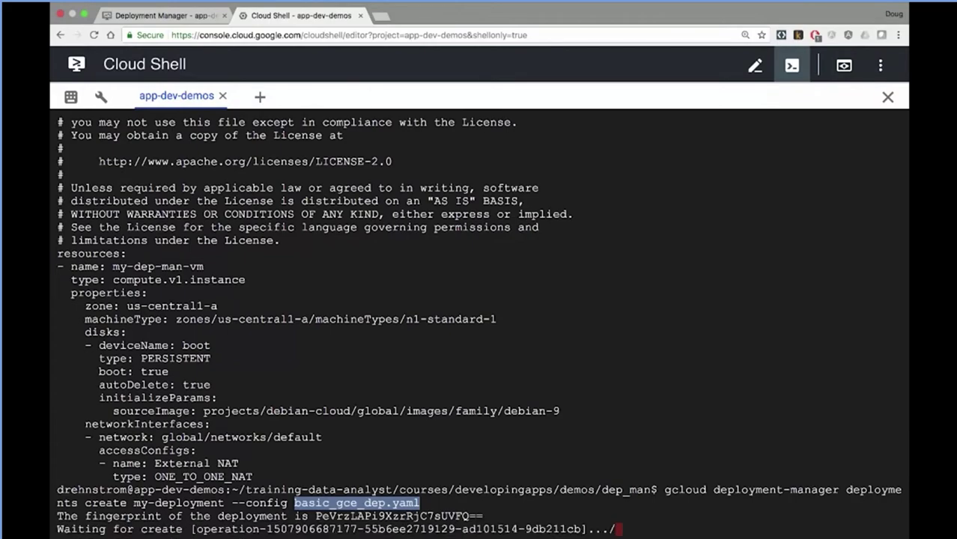
- Reload the Deployment Manager page, open my-deployment and inspect the resource properties of my-dep-man-vm
click(188, 20)
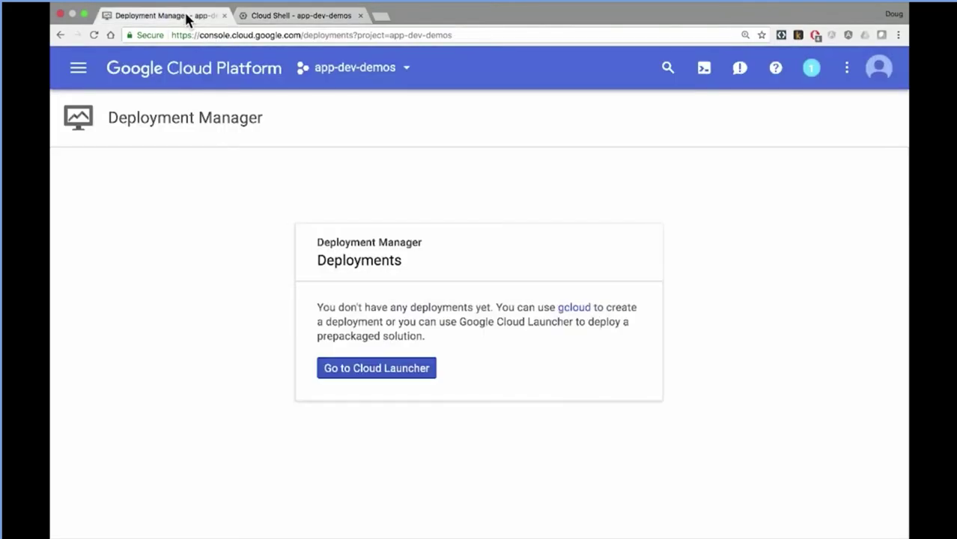
click(94, 35)
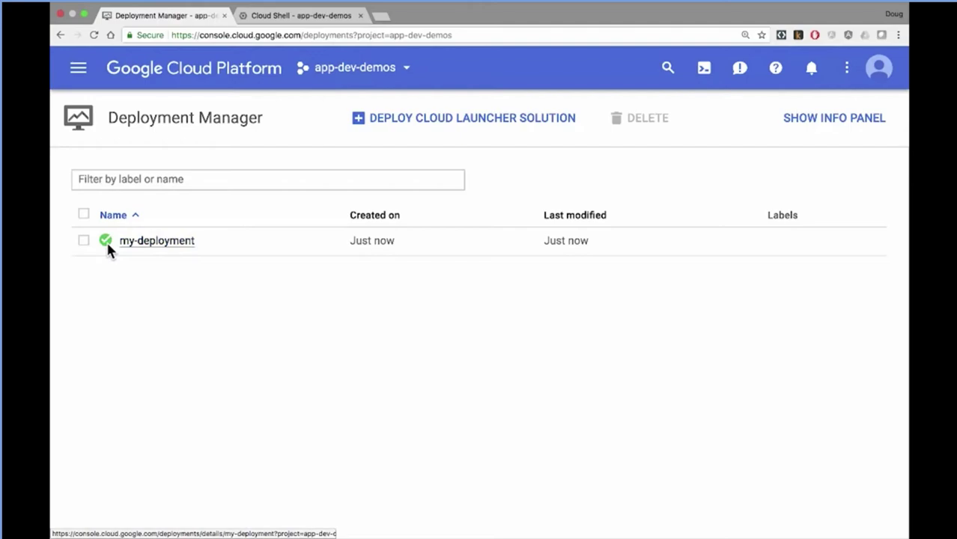
click(147, 241)
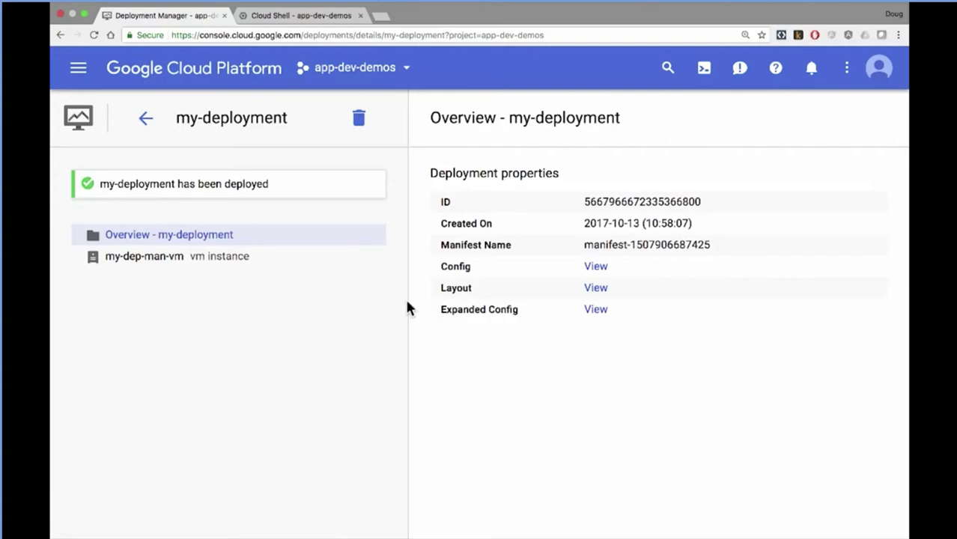
click(146, 256)
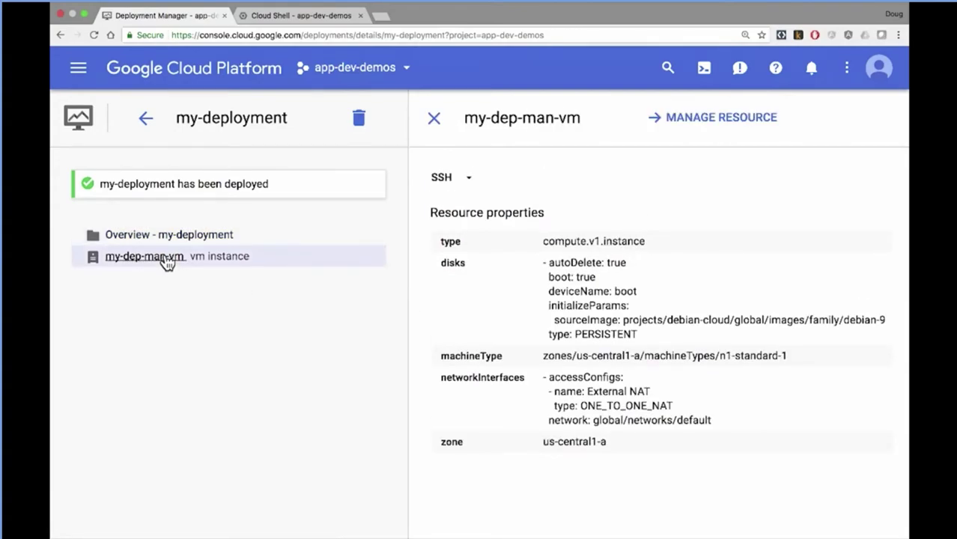
drag(542, 241, 640, 242)
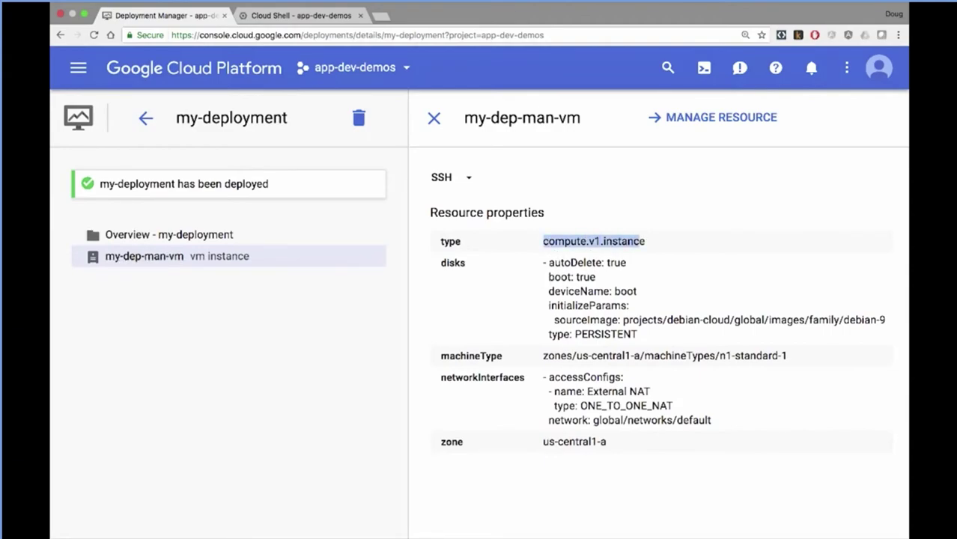
- Go to the my-dep-man-vm instance details in Compute Engine, test an SSH session to it and exit the session
click(674, 127)
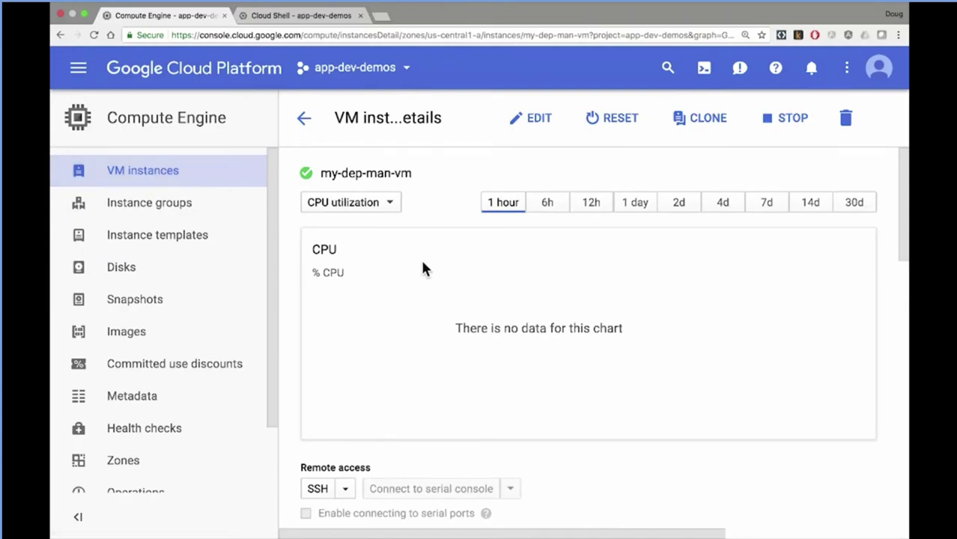
scroll(427, 284, down, 3)
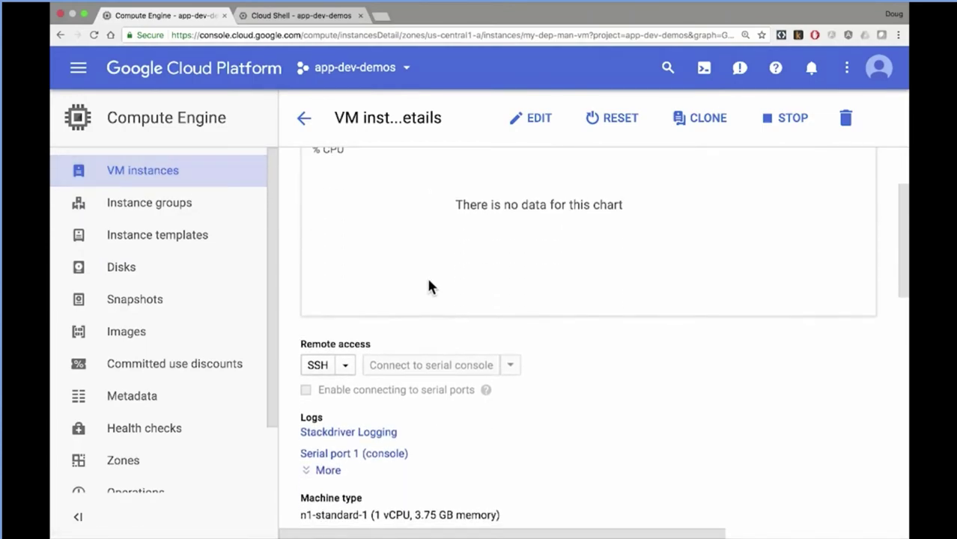
click(316, 365)
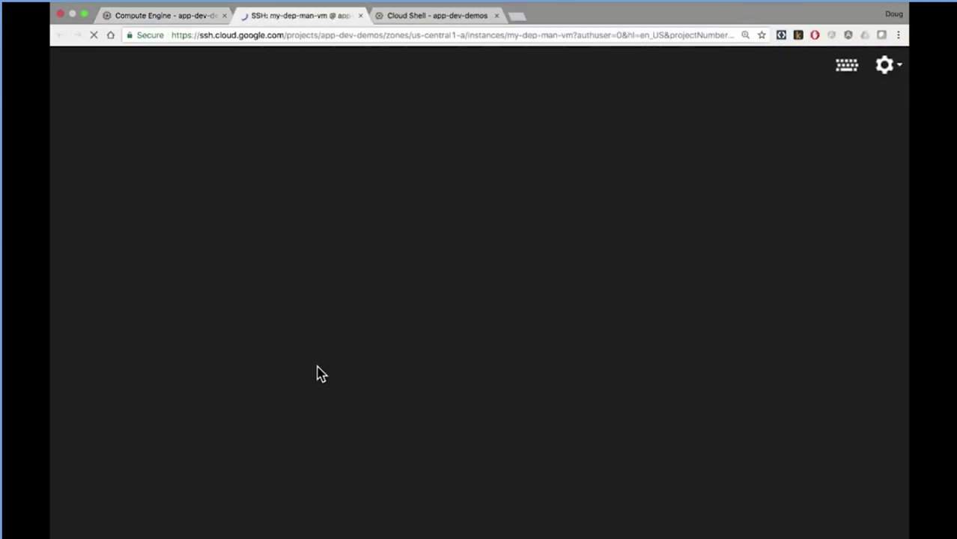
text(exit)
key(Return)
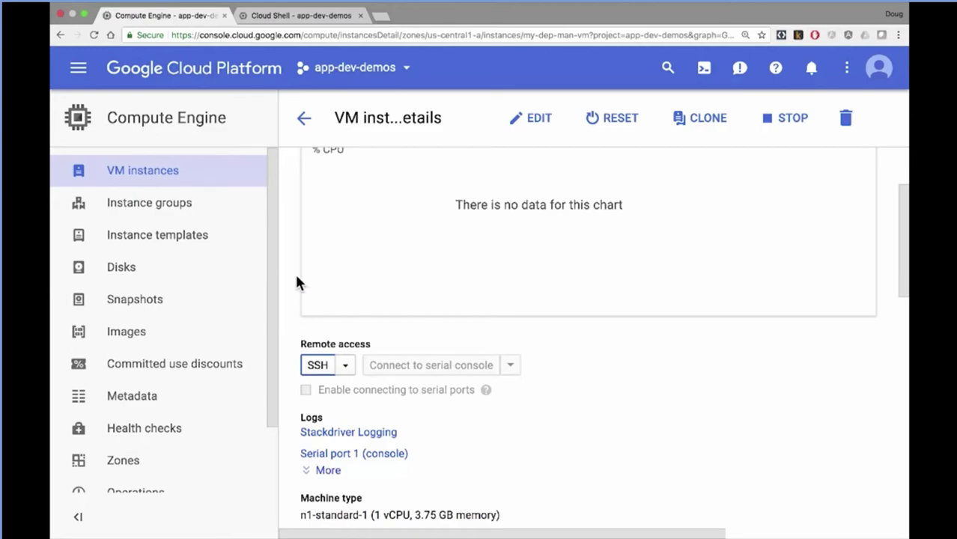
- Return to Cloud Shell and delete my-deployment with the gcloud deployment-manager command, confirming the deletion
click(290, 18)
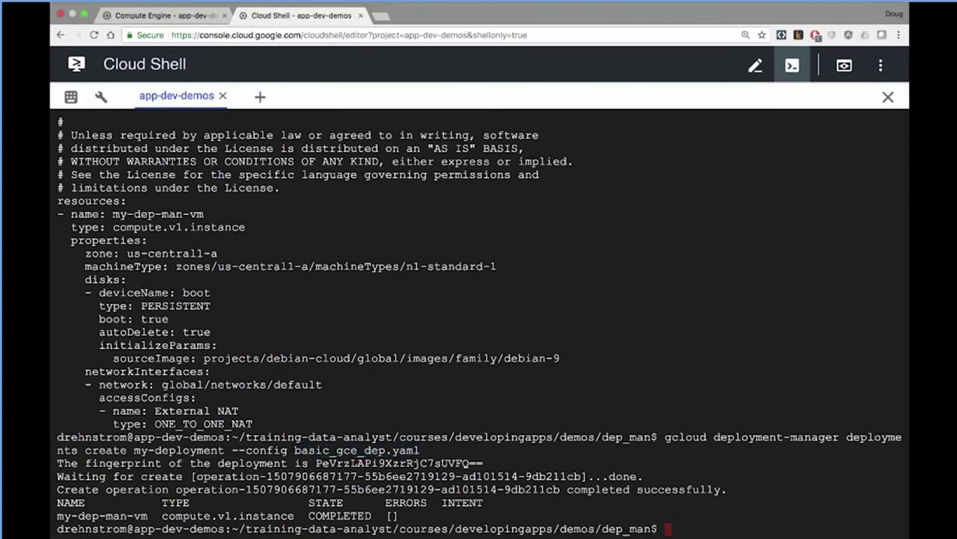
key(super+v)
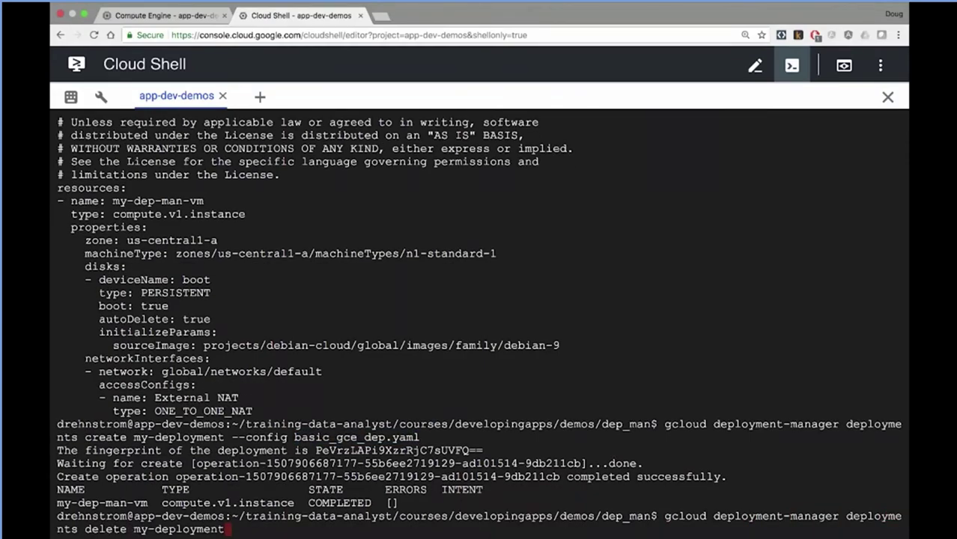
drag(713, 515, 823, 515)
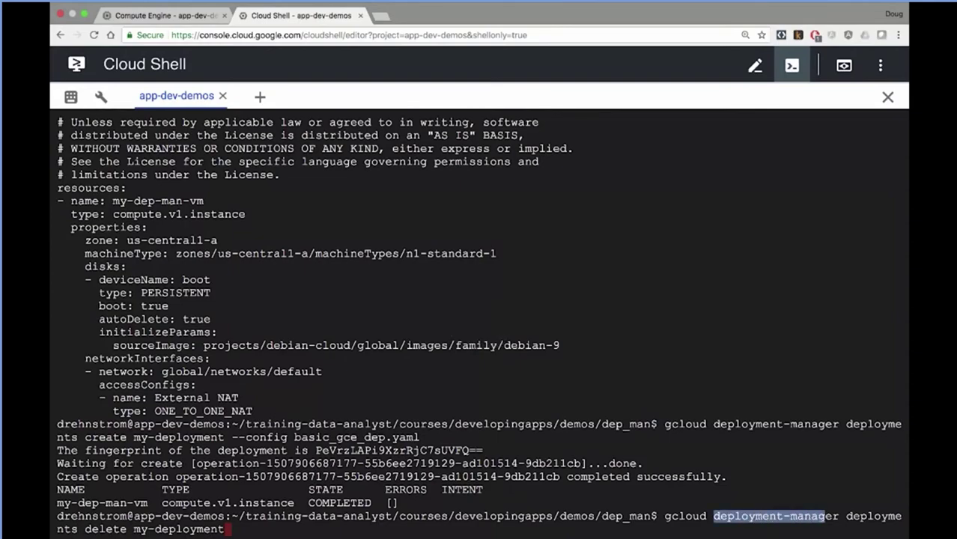
double_click(105, 529)
drag(133, 529, 225, 529)
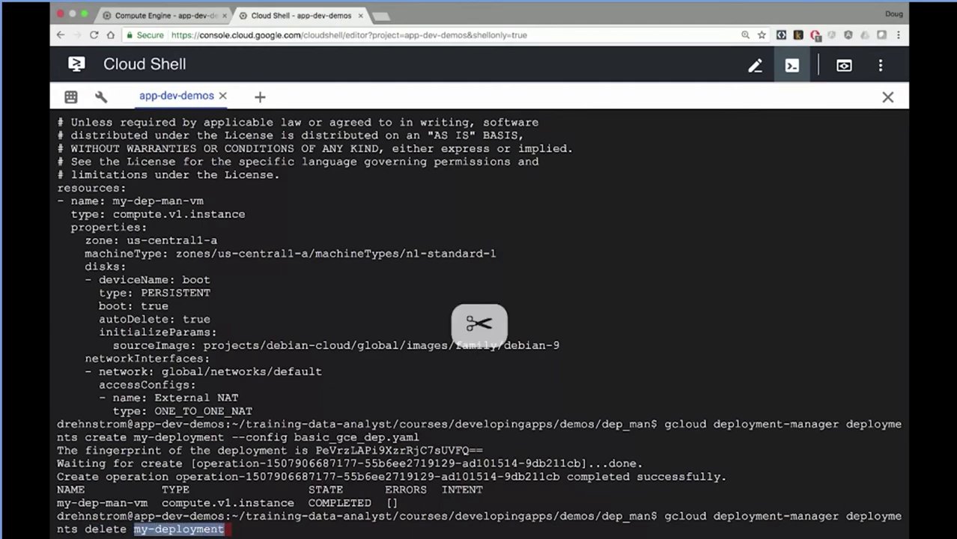
key(Return)
text(y)
key(Return)
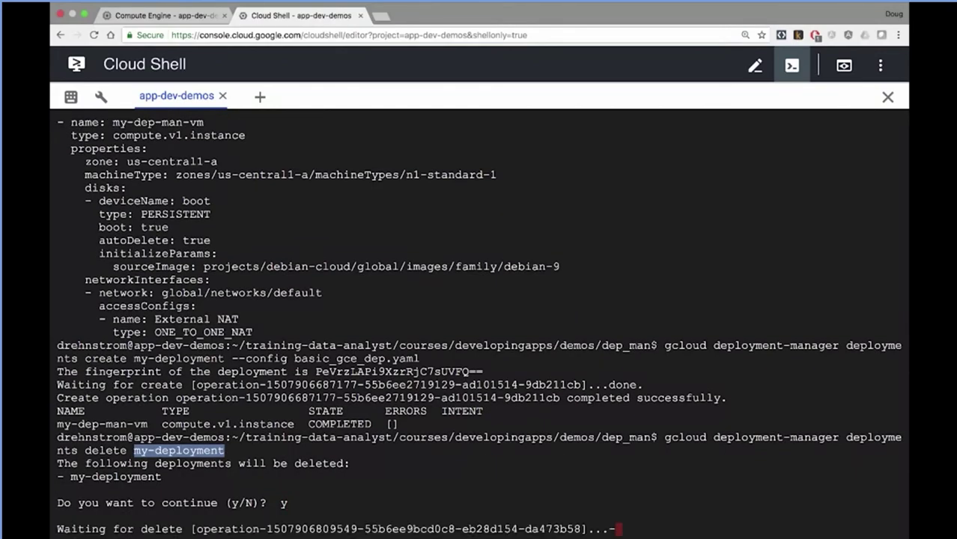
- Check the list of Compute Engine VM instances for the deployment's virtual machine
click(148, 16)
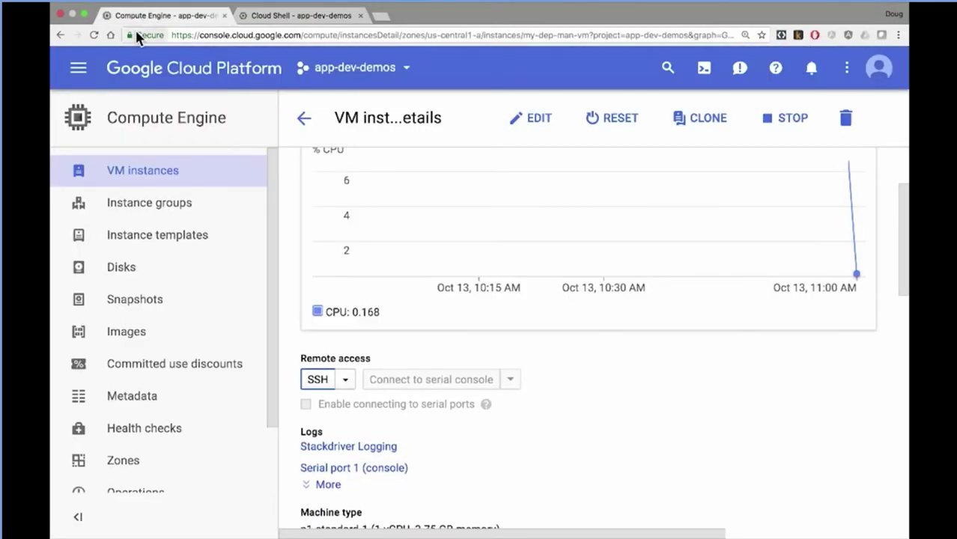
click(140, 174)
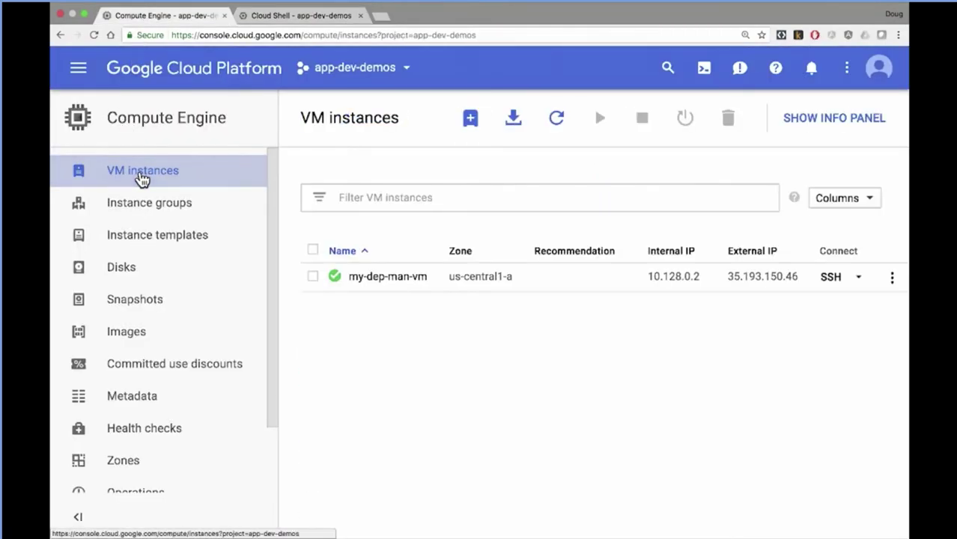
- Refresh the VM instances list to check my-dep-man-vm's status, and check my-deployment's deletion in Deployment Manager
click(557, 119)
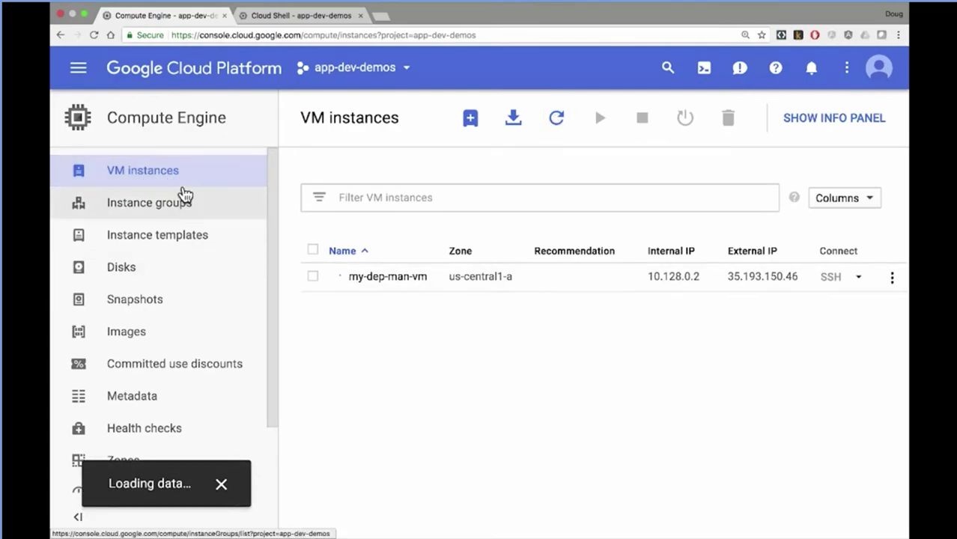
mouse_move(334, 277)
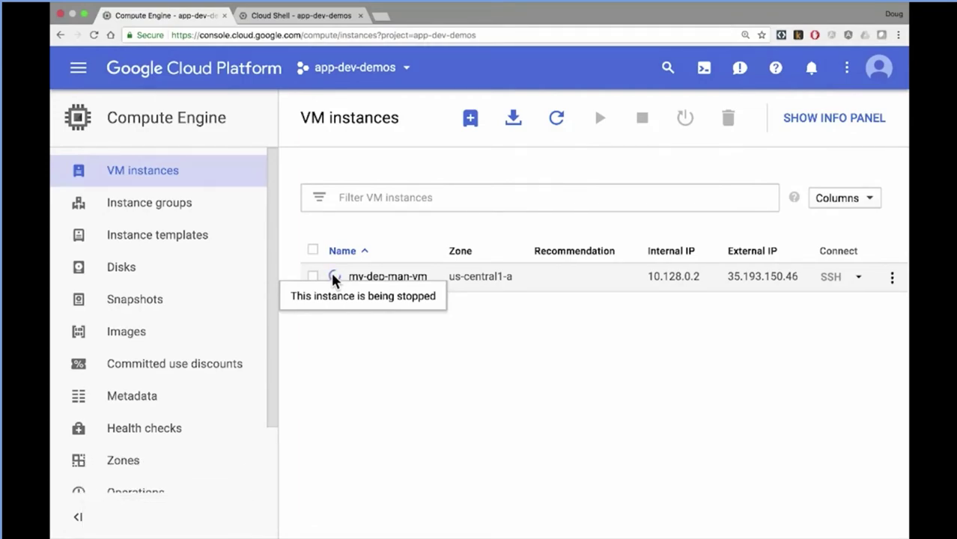
click(78, 68)
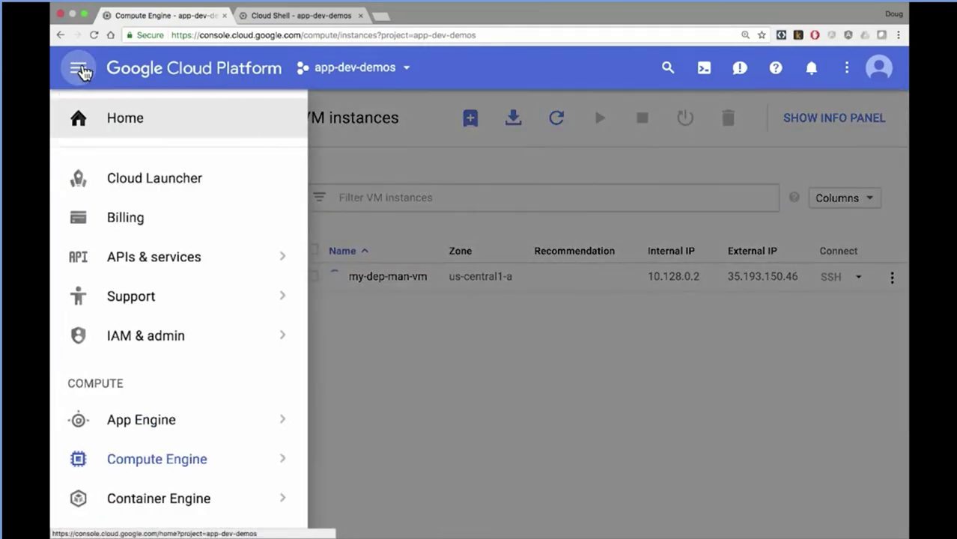
scroll(157, 300, down, 9)
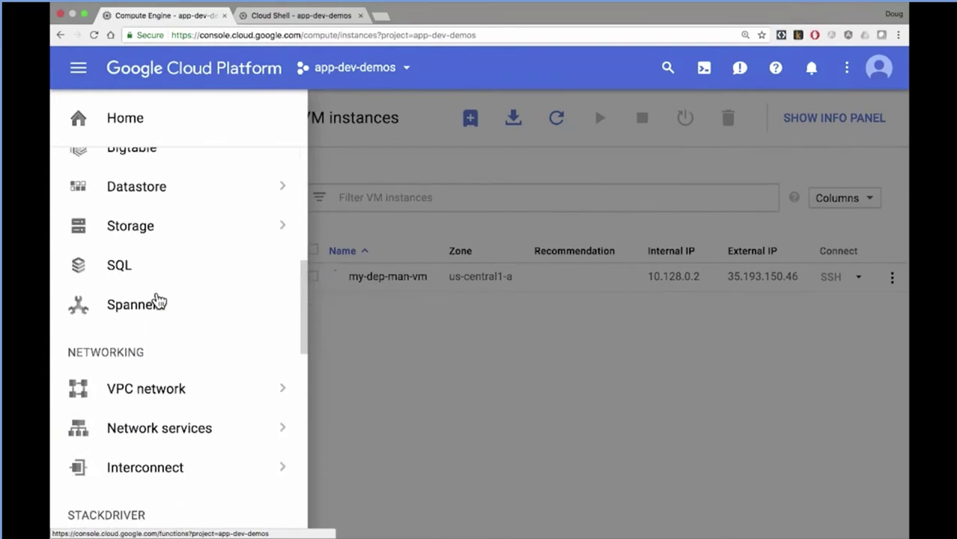
scroll(157, 300, down, 6)
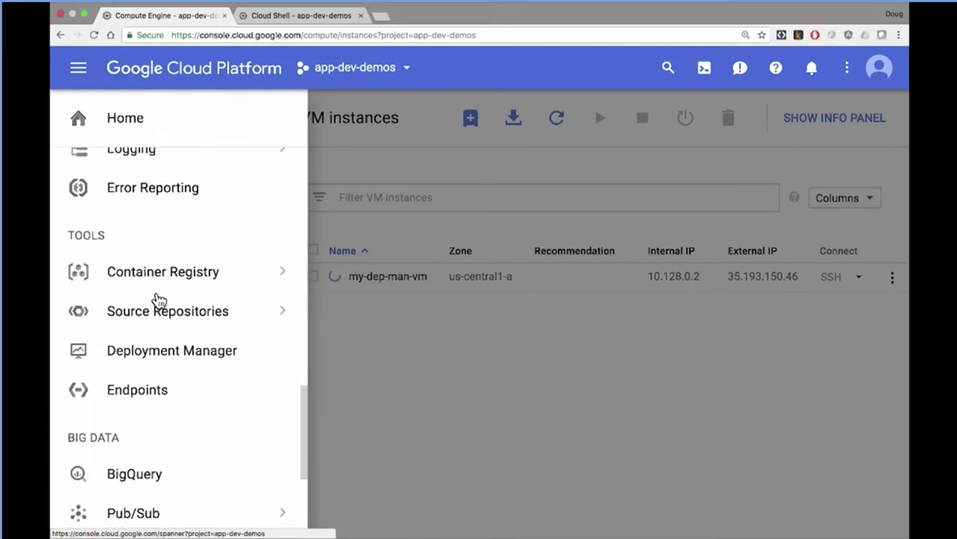
click(169, 345)
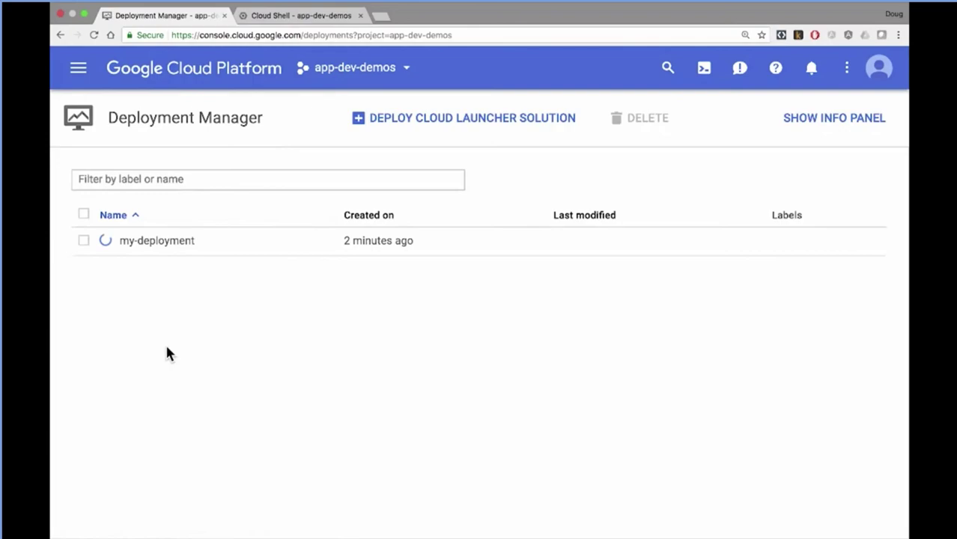
mouse_move(108, 244)
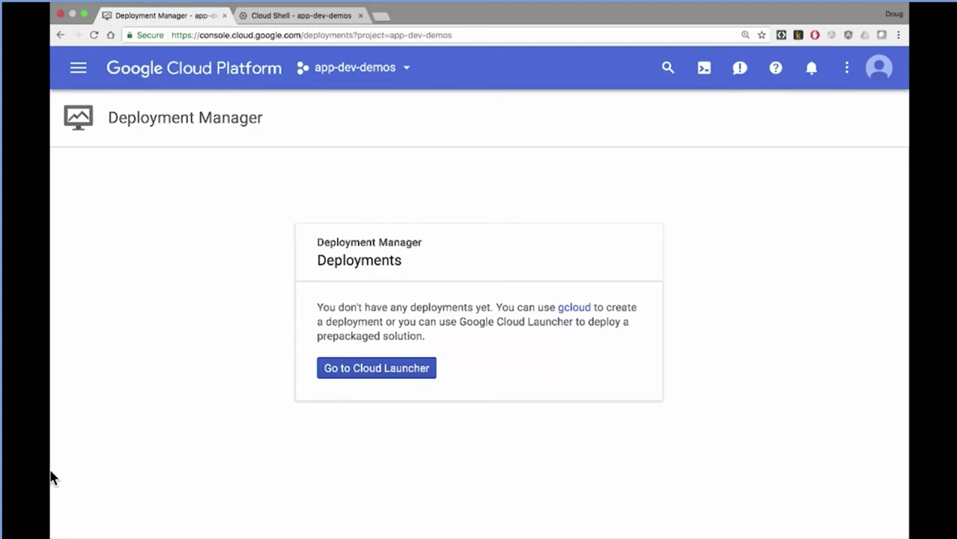
- Return to Cloud Shell, clear the terminal and change to ~/training-data-analyst/courses/developingapps/demos/dep_man/dep_man_py
click(290, 16)
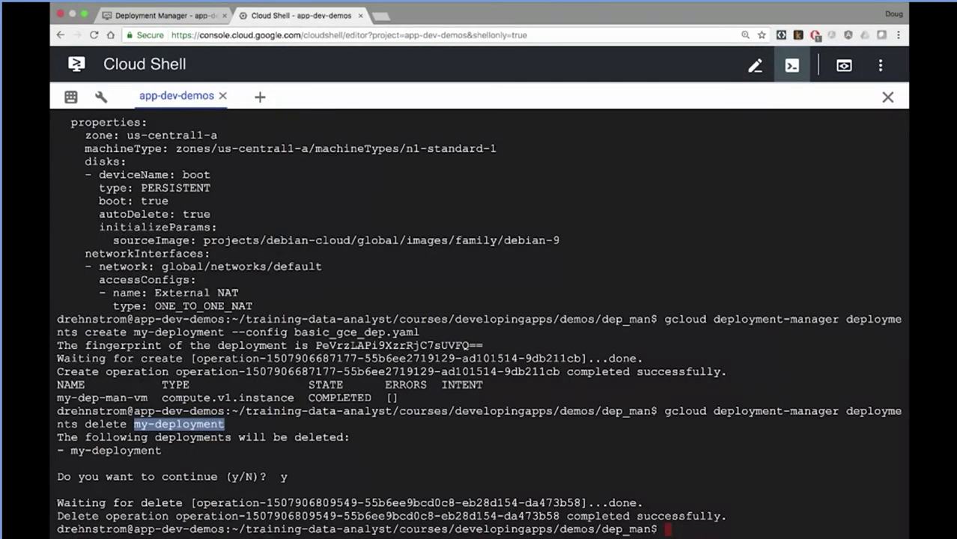
text(clear)
key(Return)
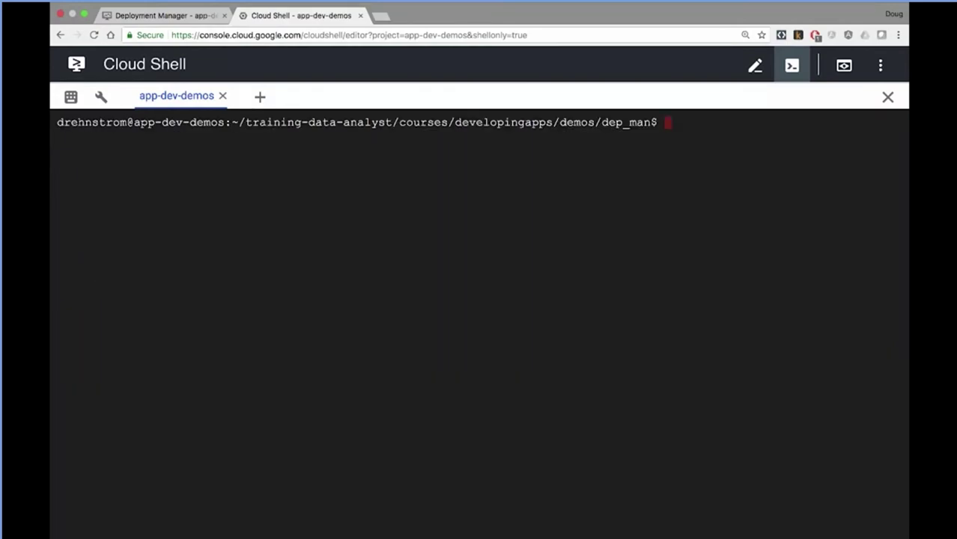
text(cd ~/training-data-analyst/courses/developingapps/demos/dep_man/dep_man_py)
key(Return)
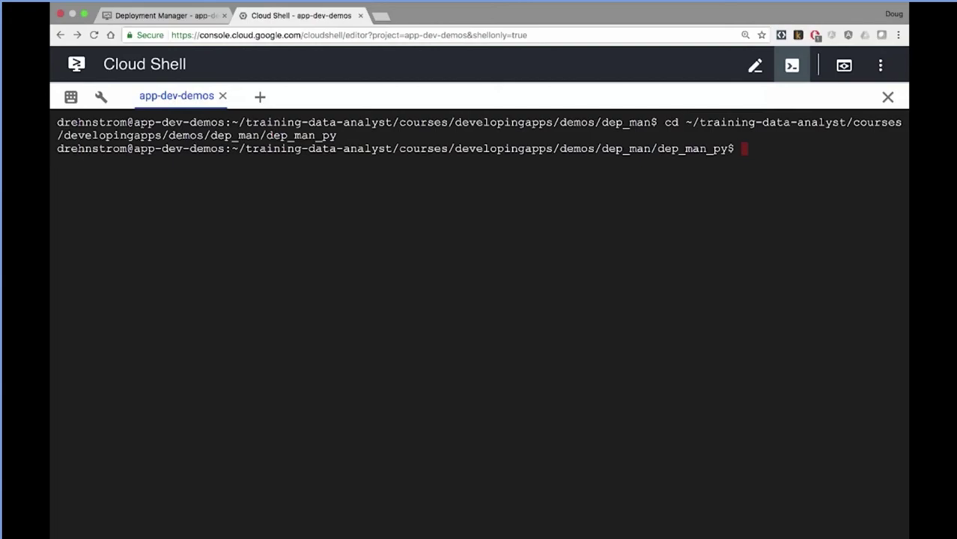
- Display the contents of vm.yaml and examine the resource type that references vm_config.py
text(cat vm.yaml)
key(Return)
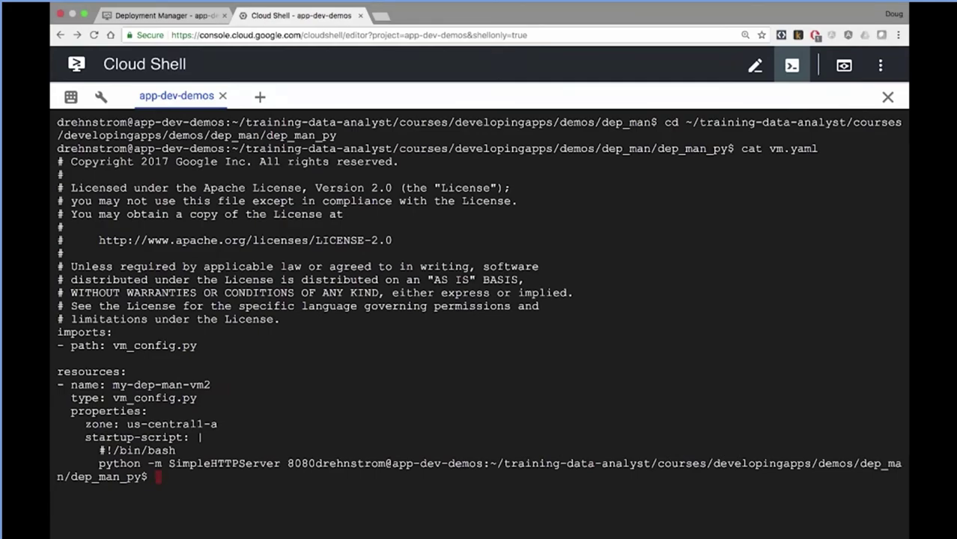
drag(113, 397, 197, 397)
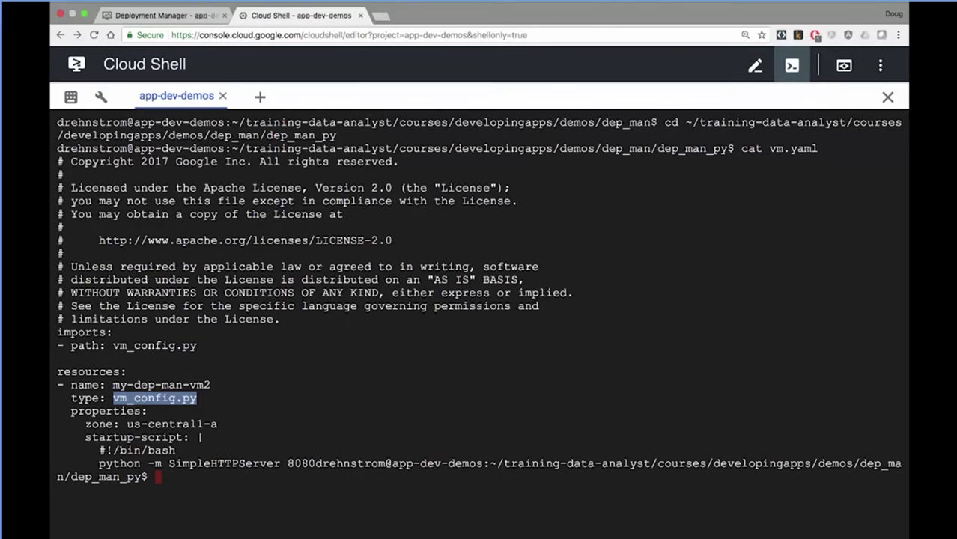
- Display vm_config.py in the terminal and read through its GenerateConfig function and returned resources
text(nano vm_config.py)
key(Return)
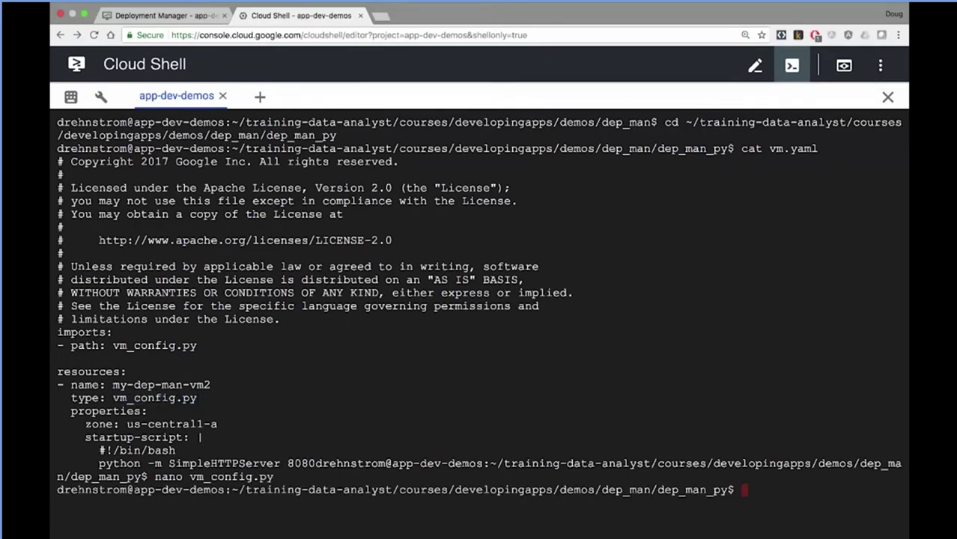
text(cat vm_config.py)
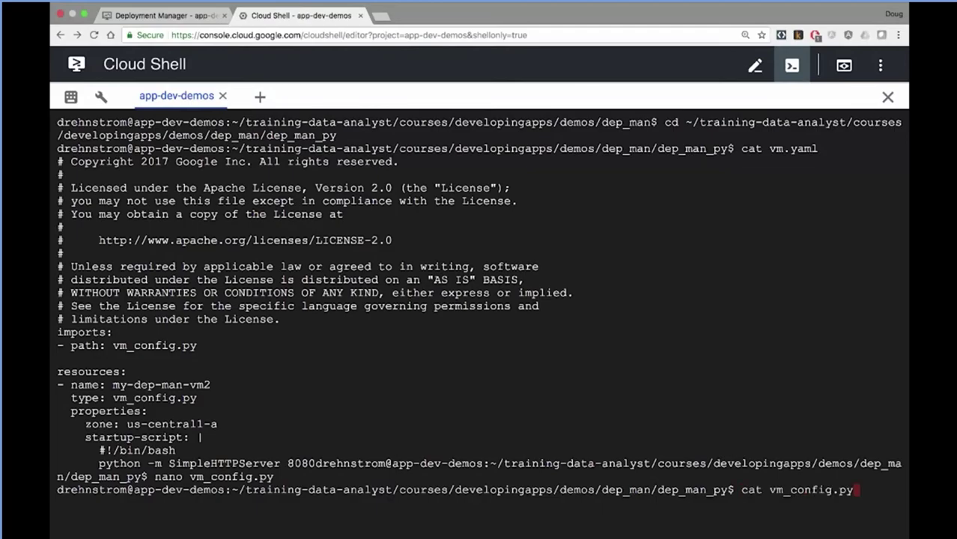
key(Return)
scroll(479, 322, up, 15)
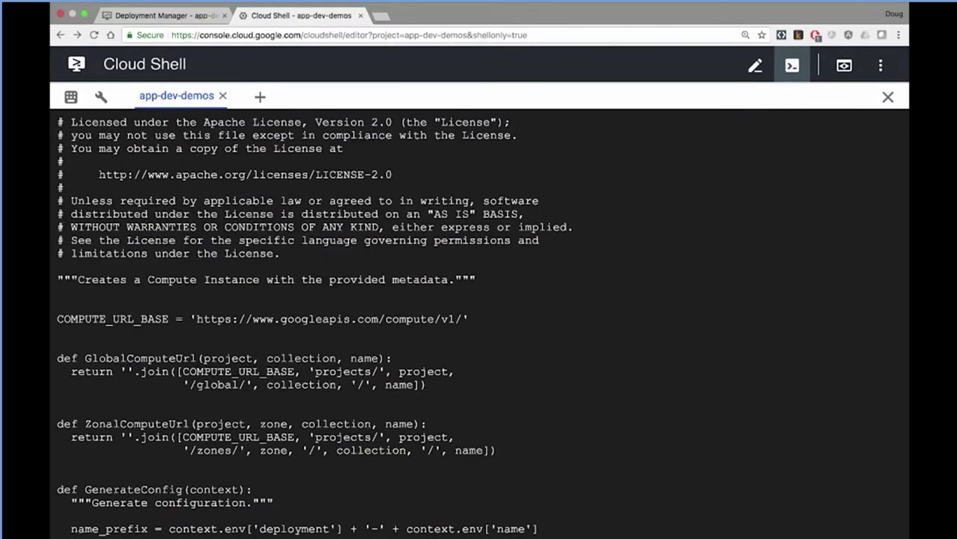
scroll(479, 322, down, 10)
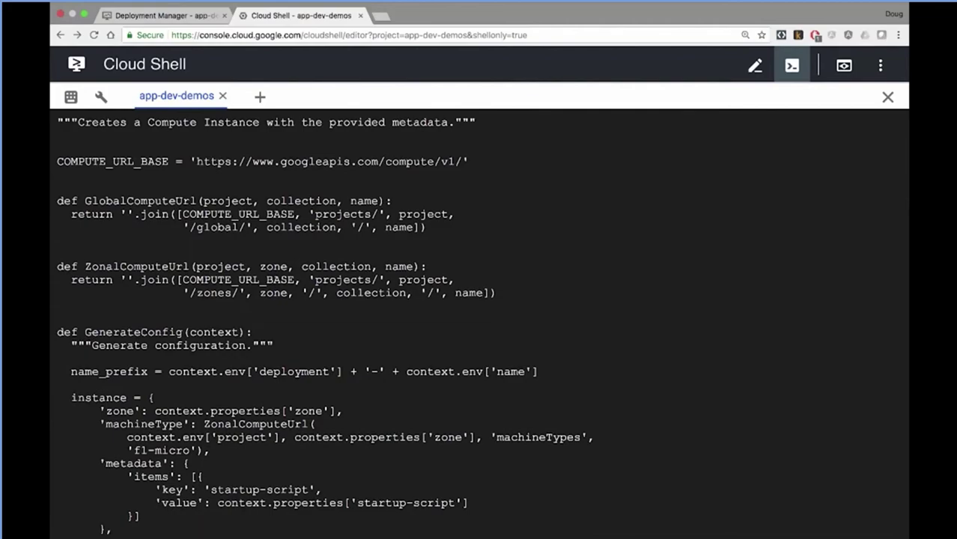
scroll(479, 322, down, 5)
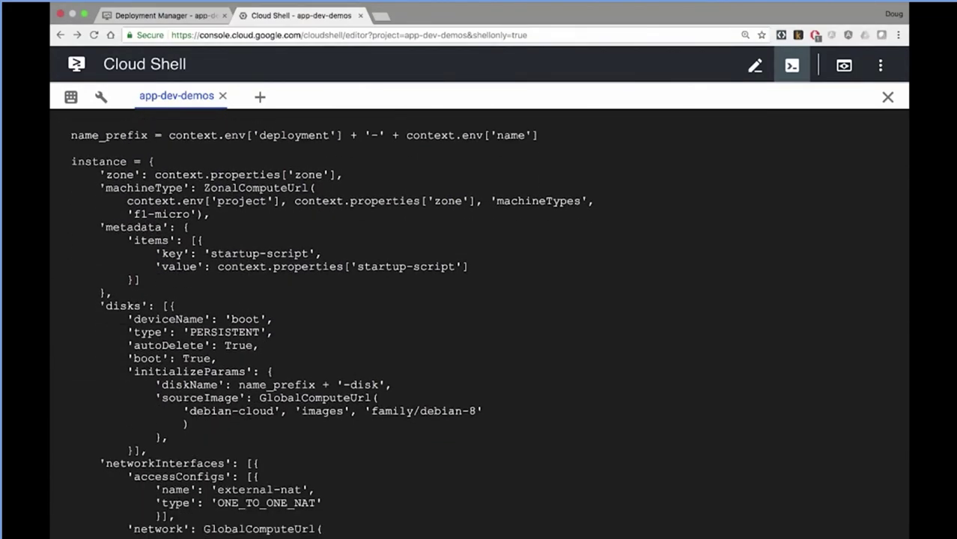
scroll(479, 322, down, 7)
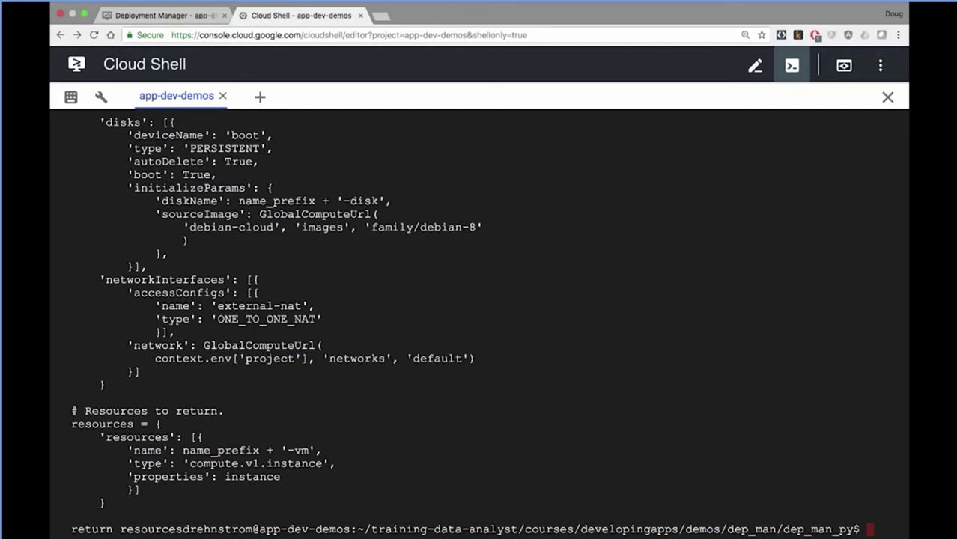
- Display vm_config.py.schema and examine its zone and startup-script properties
text(cat vm_config.py.schema)
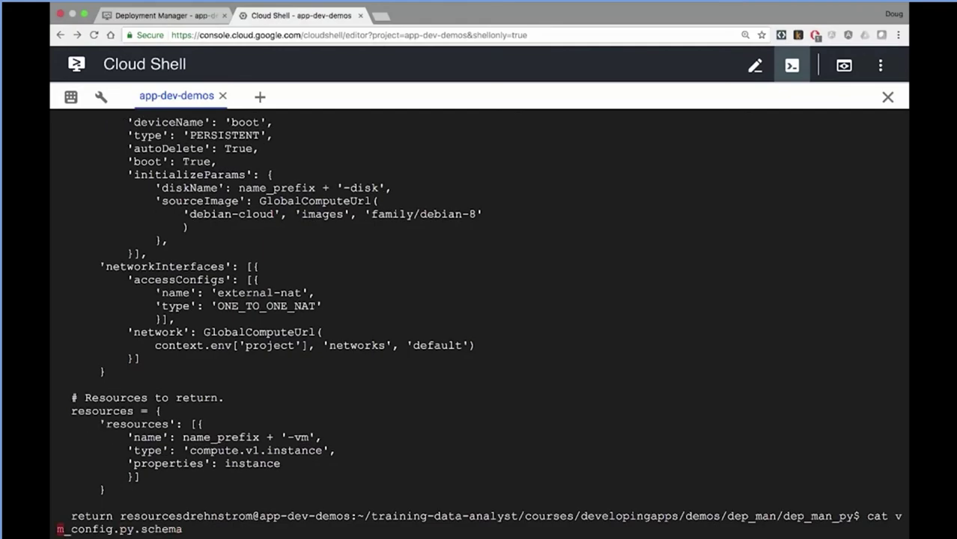
key(Return)
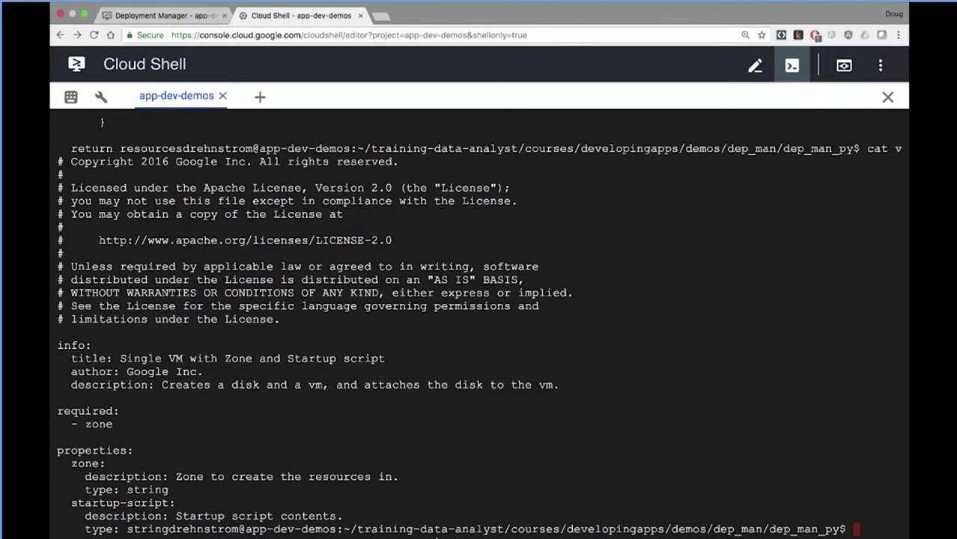
drag(63, 464, 188, 529)
key(super+c)
key(super+c)
double_click(86, 464)
key(super+c)
double_click(120, 503)
key(super+c)
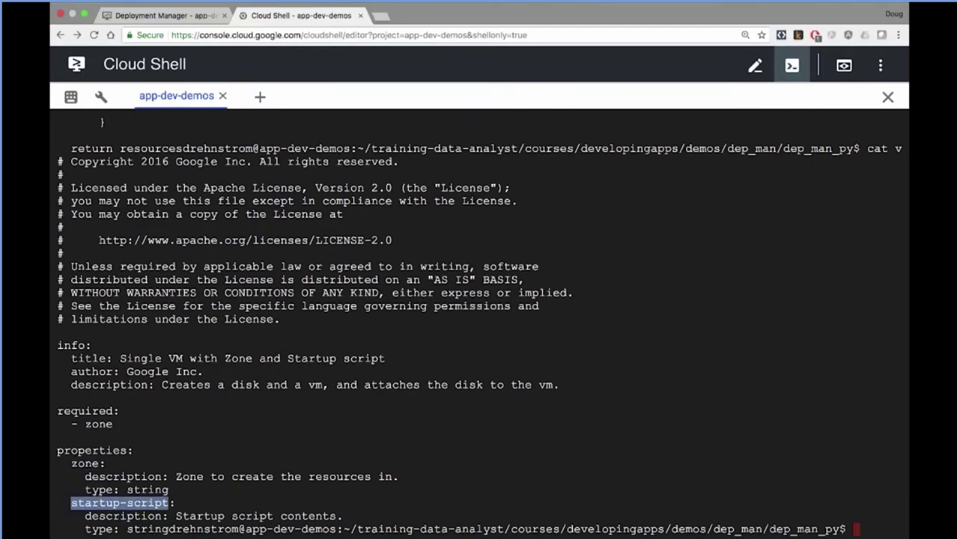
key(super+c)
- Create a deployment named my-second-deployment from vm.yaml with the gcloud deployment-manager command
key(super+v)
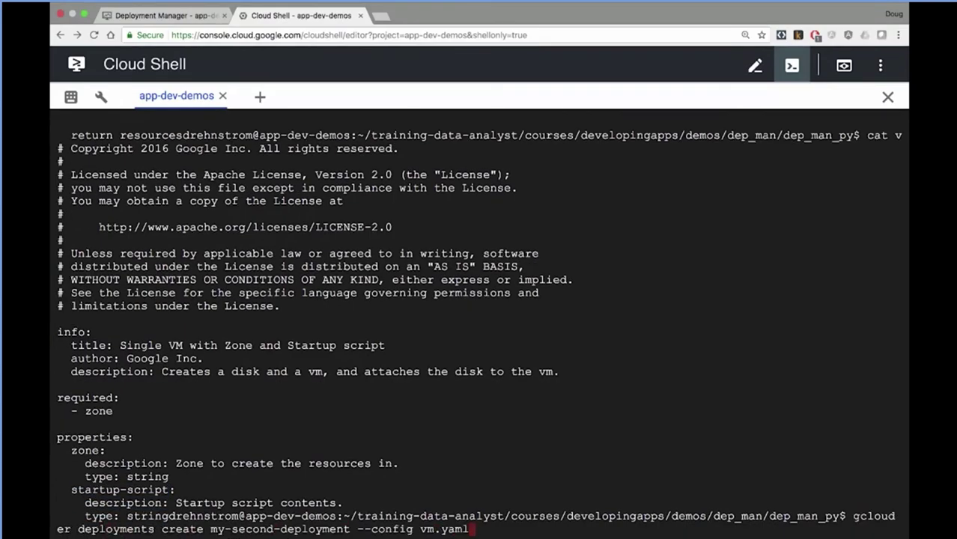
double_click(873, 515)
key(super+c)
double_click(182, 529)
key(super+c)
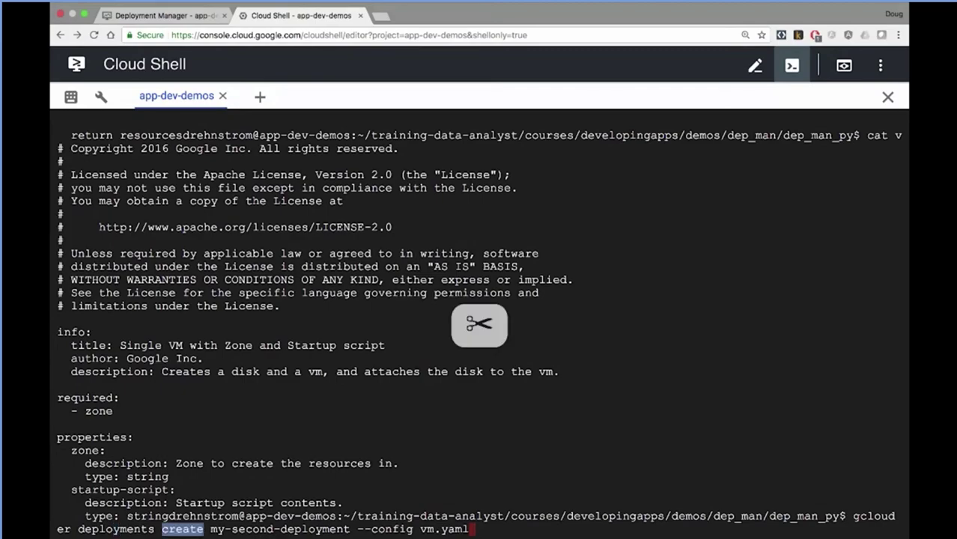
drag(231, 528, 295, 529)
key(super+c)
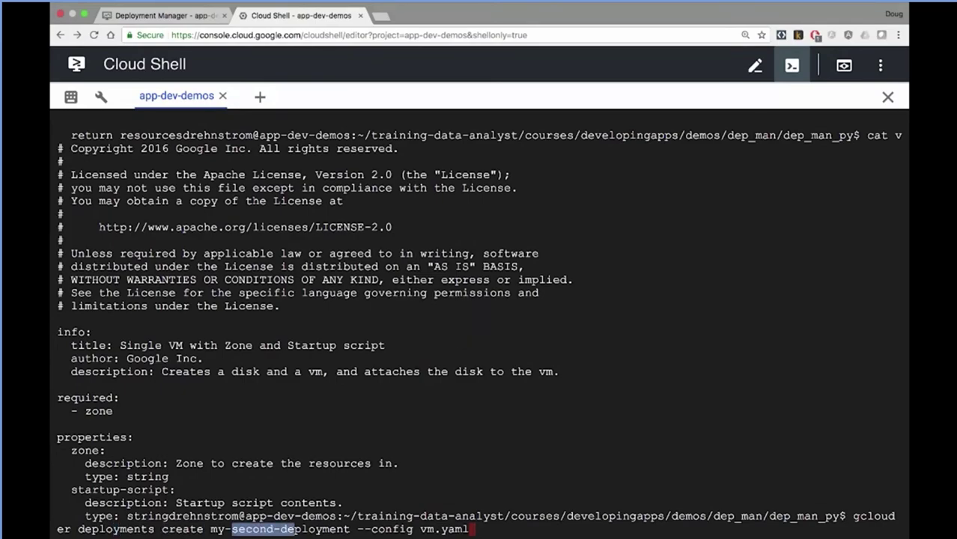
drag(357, 528, 468, 529)
key(super+c)
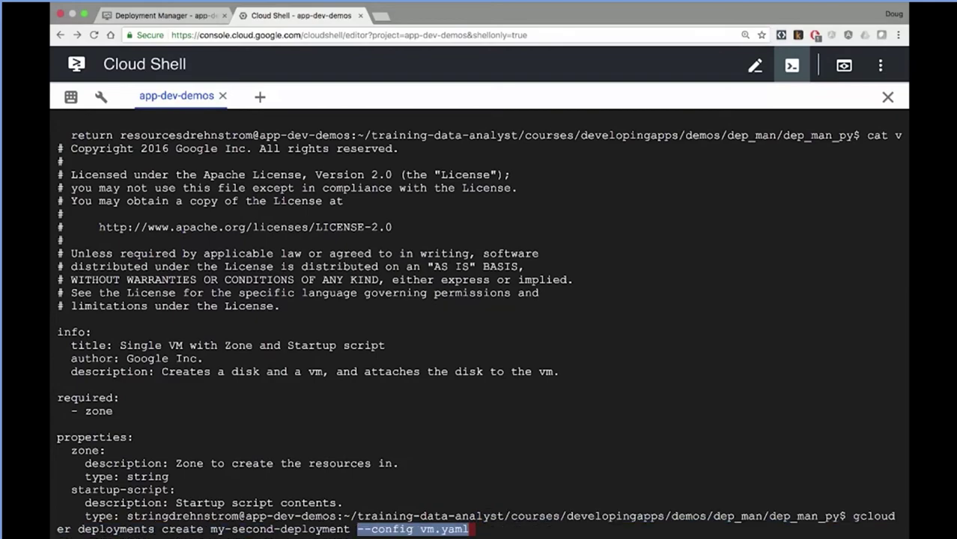
key(Return)
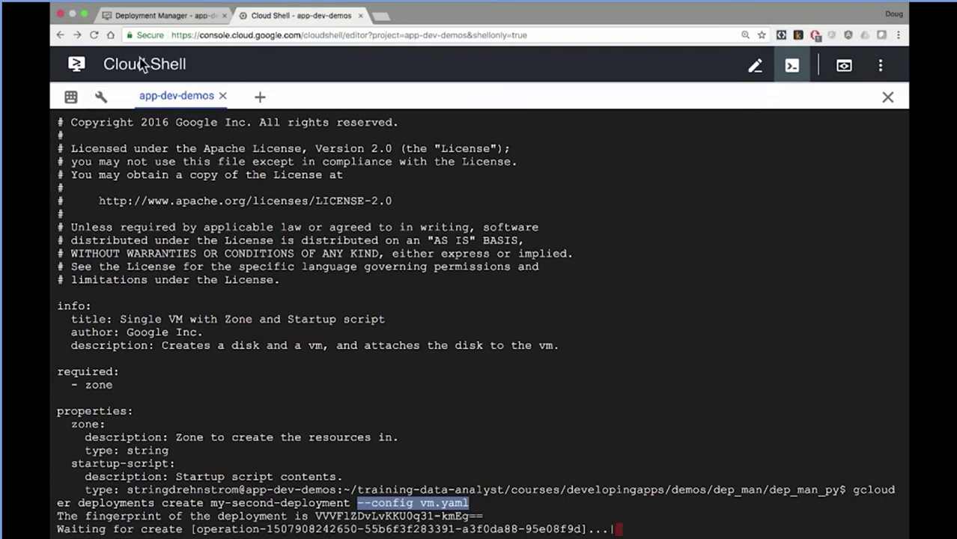
- Reload Deployment Manager, open my-second-deployment and inspect the my-dep-man-vm2 template's startup script and the VM's resource properties
click(159, 16)
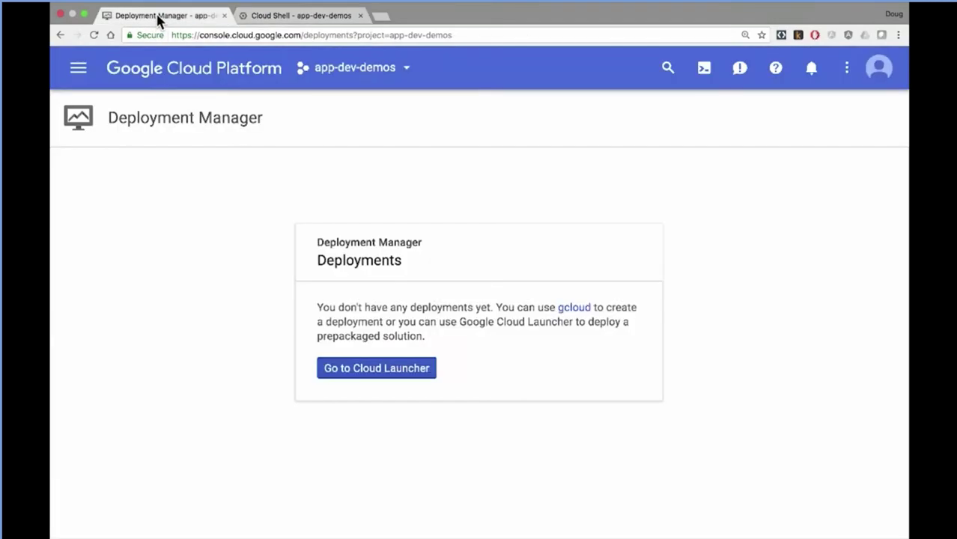
click(94, 35)
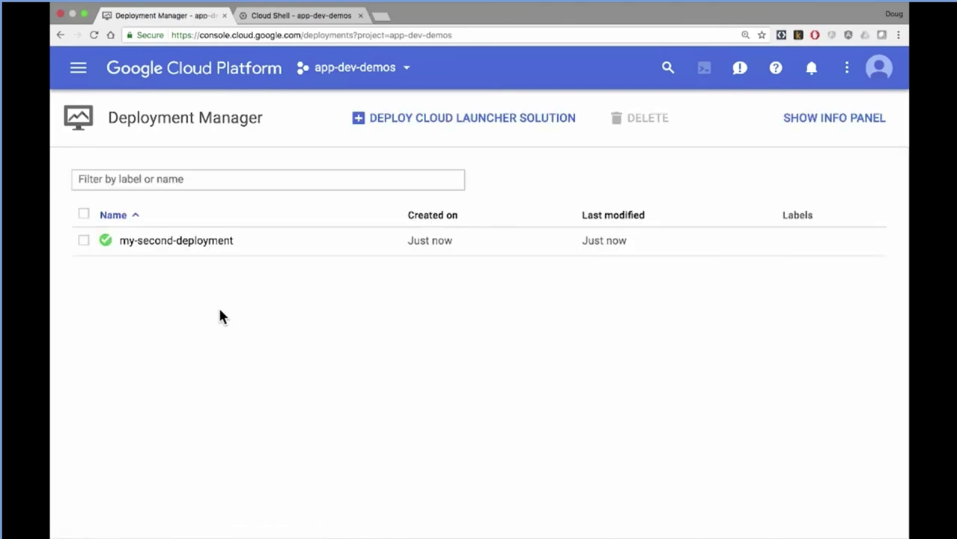
click(188, 241)
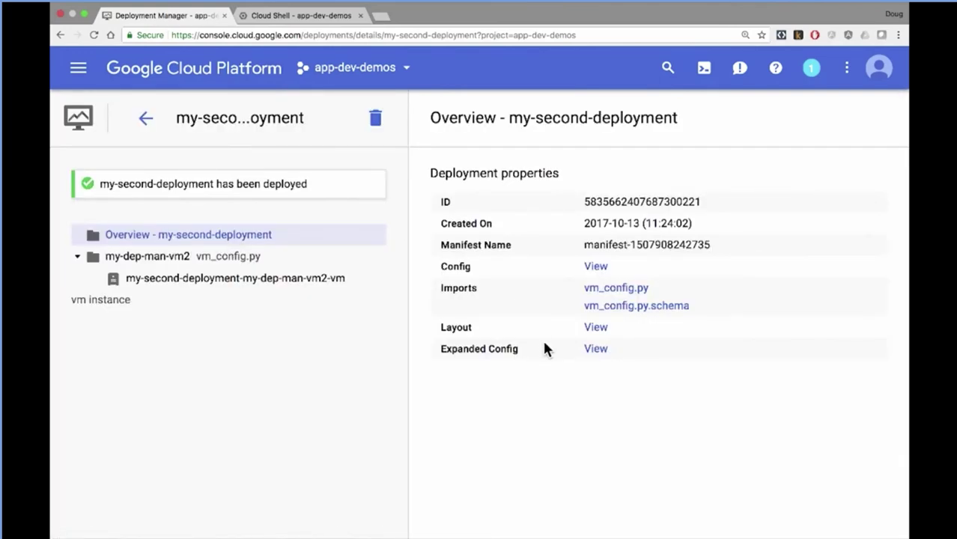
click(161, 259)
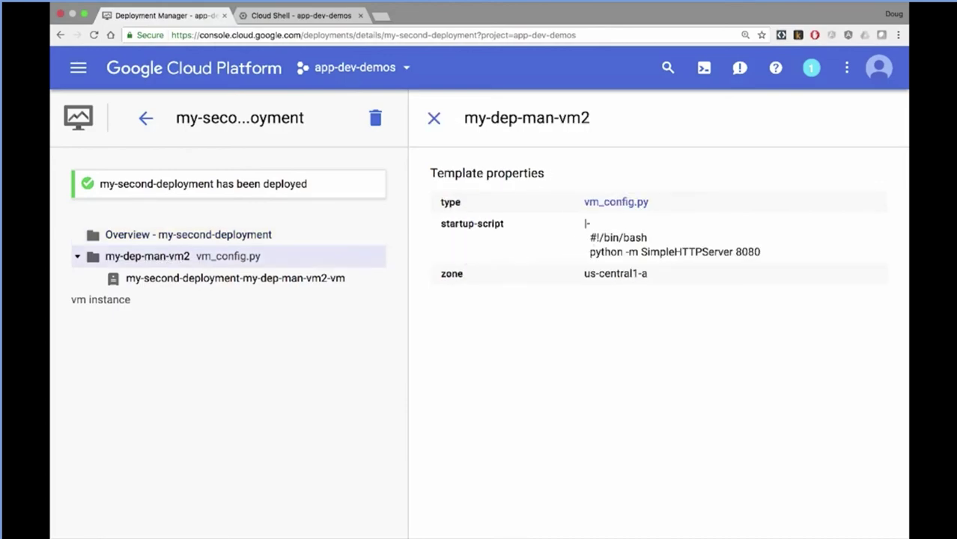
drag(586, 236, 765, 249)
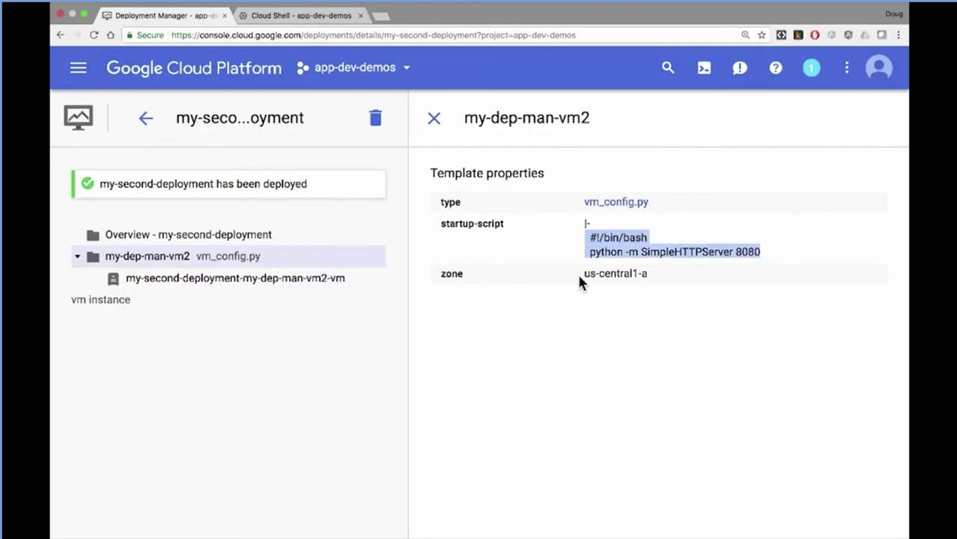
click(298, 282)
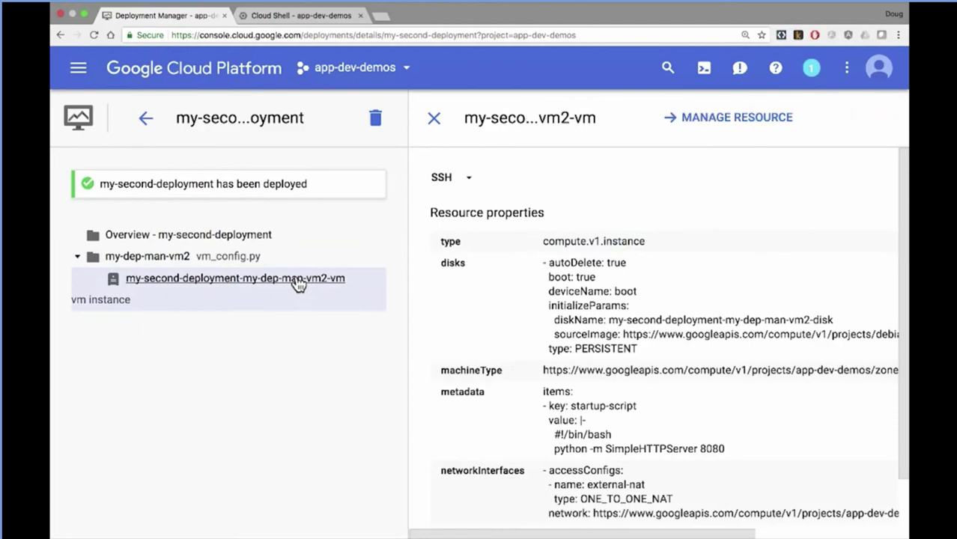
- Go to the second deployment's VM instance details in Compute Engine and copy its external IP address
click(698, 120)
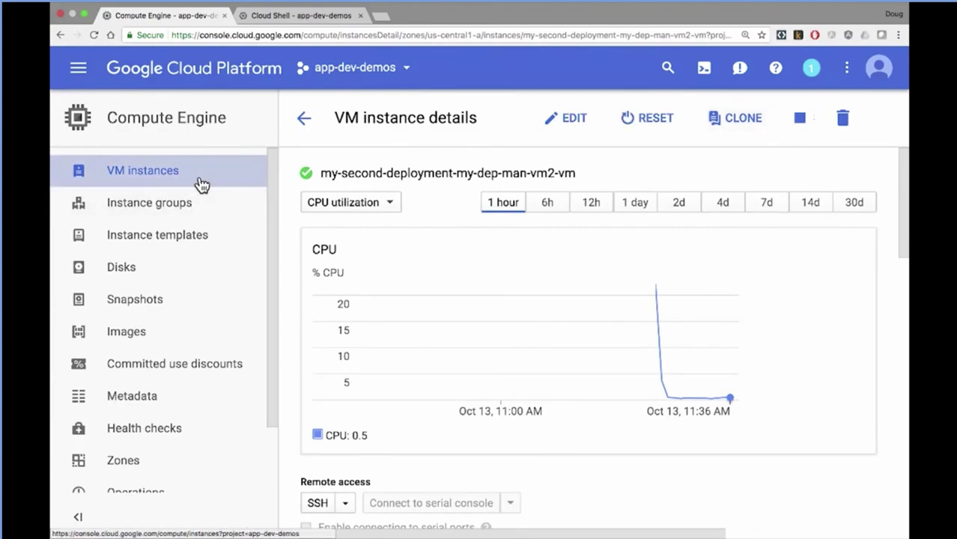
scroll(522, 465, down, 5)
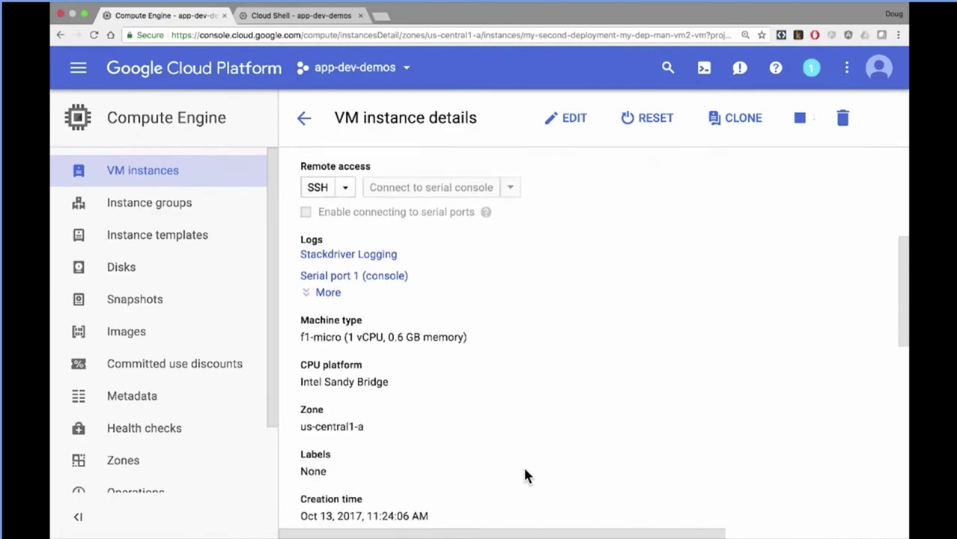
scroll(524, 470, down, 5)
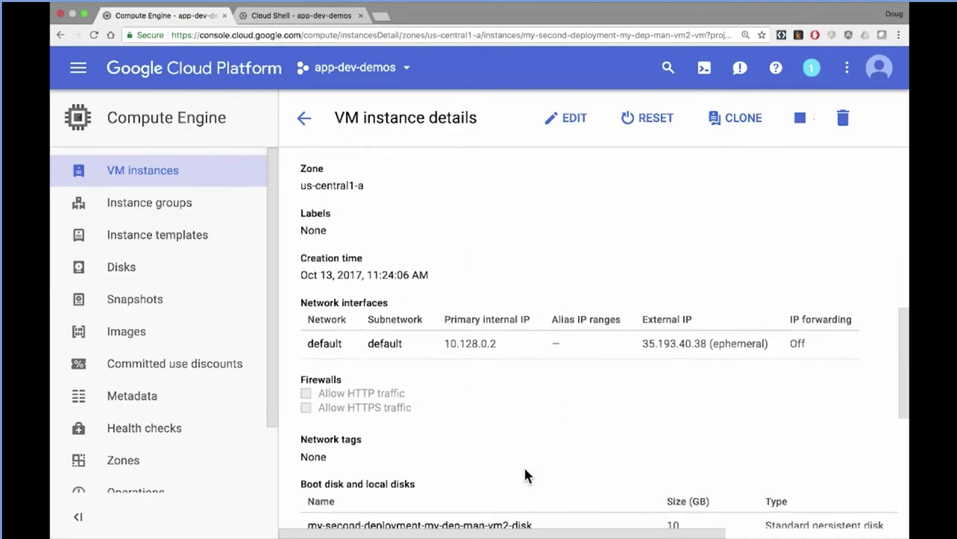
double_click(674, 334)
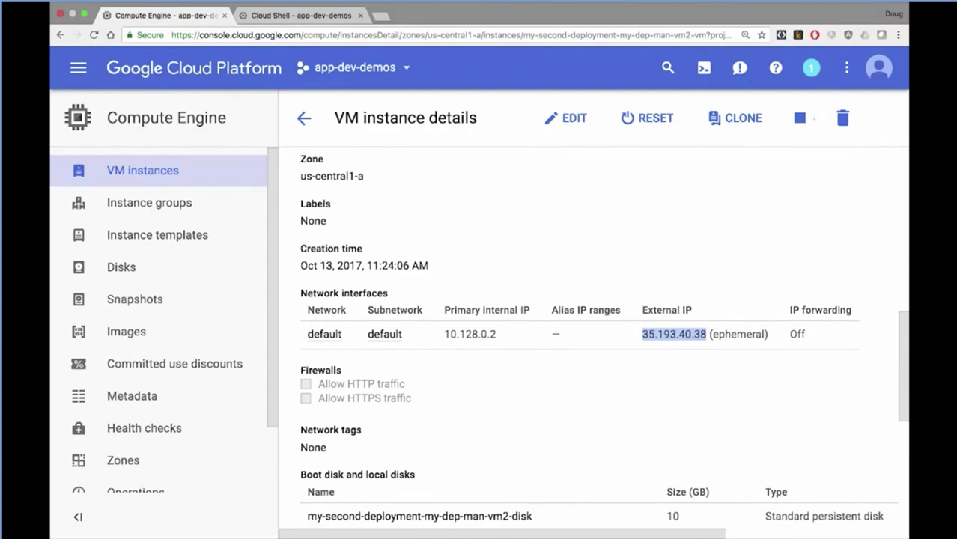
- Test the VM's web server at 35.193.40.38:8080 in a new browser tab, and return to the instance details
click(379, 15)
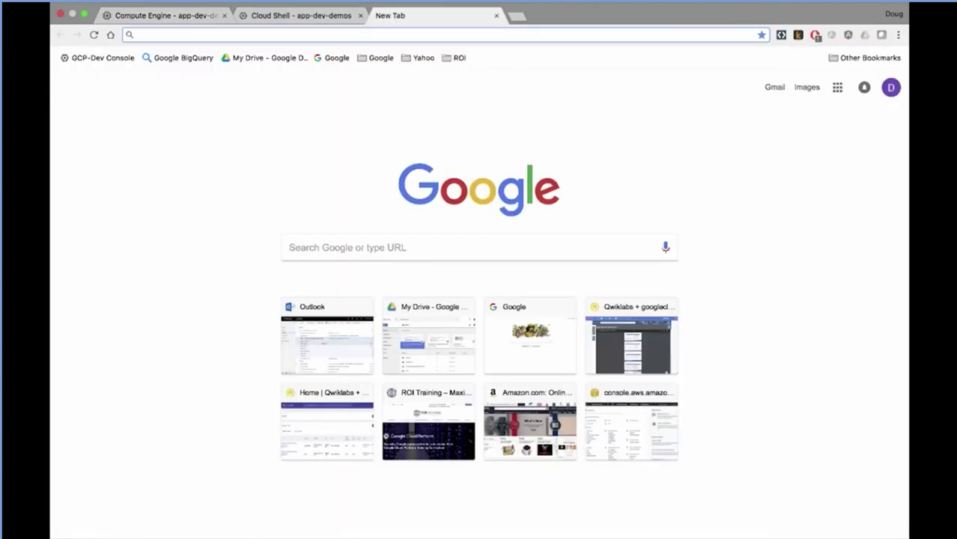
key(super+v)
text(:8080)
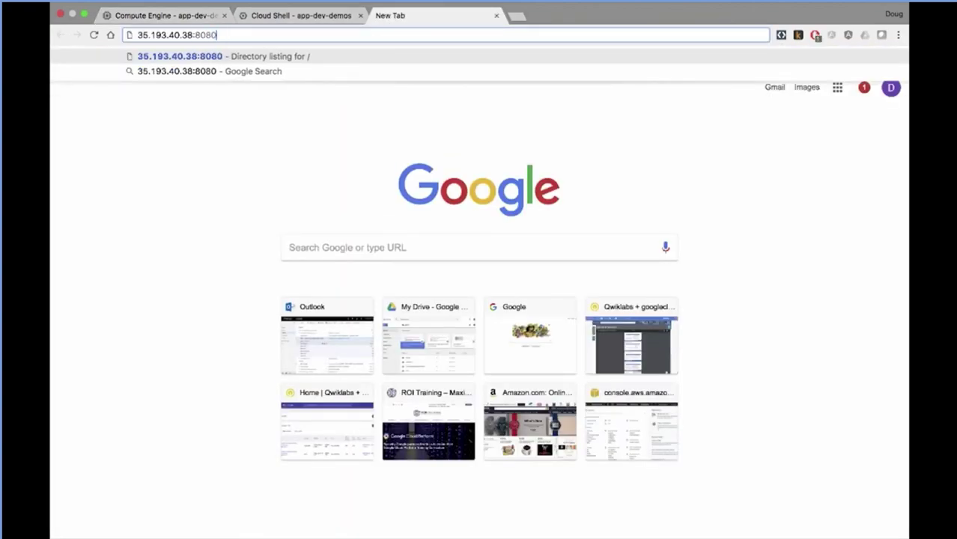
key(Return)
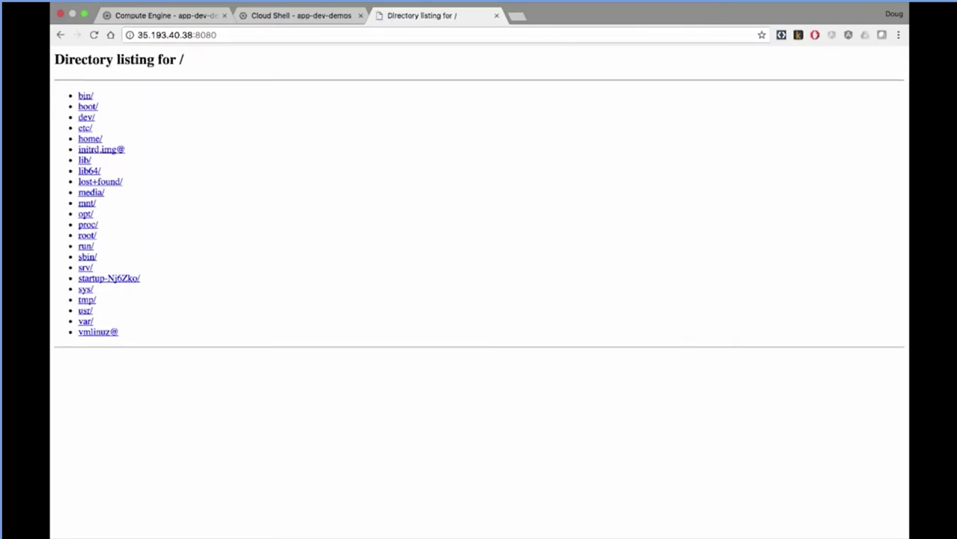
click(166, 15)
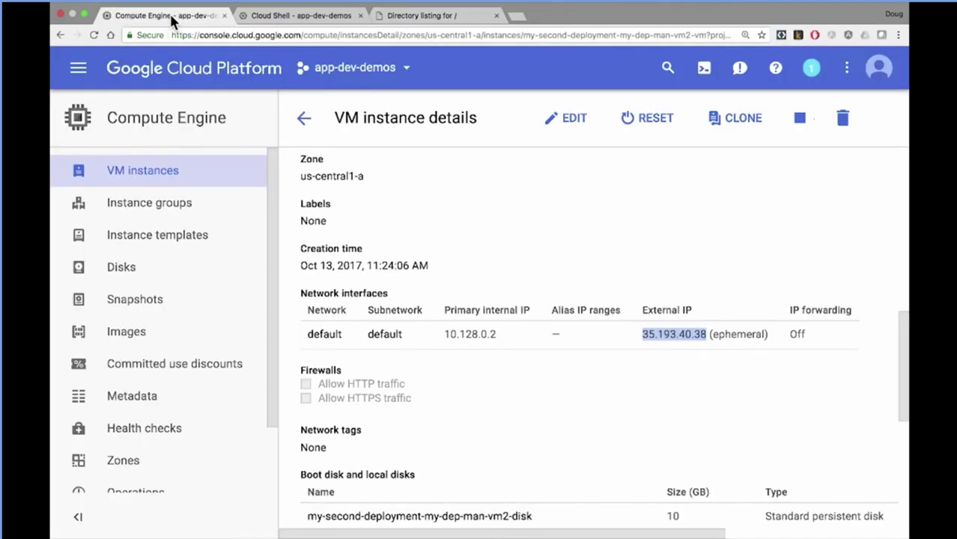